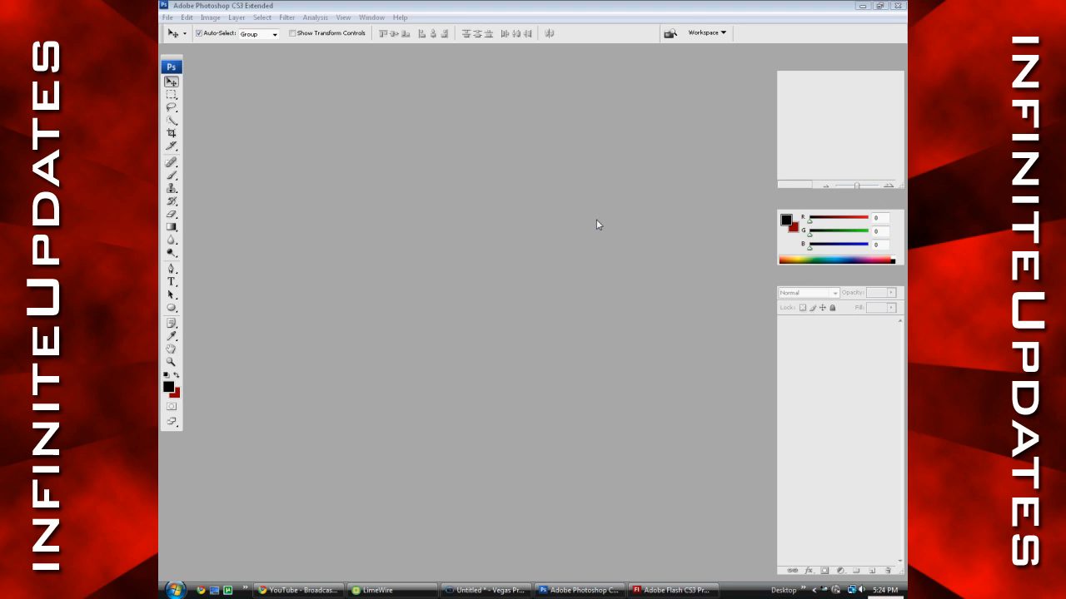
# Step: Create a new 150 × 150 pixel RGB document with a transparent background and maximize its window
pyautogui.click(610, 592)
pyautogui.click(609, 591)
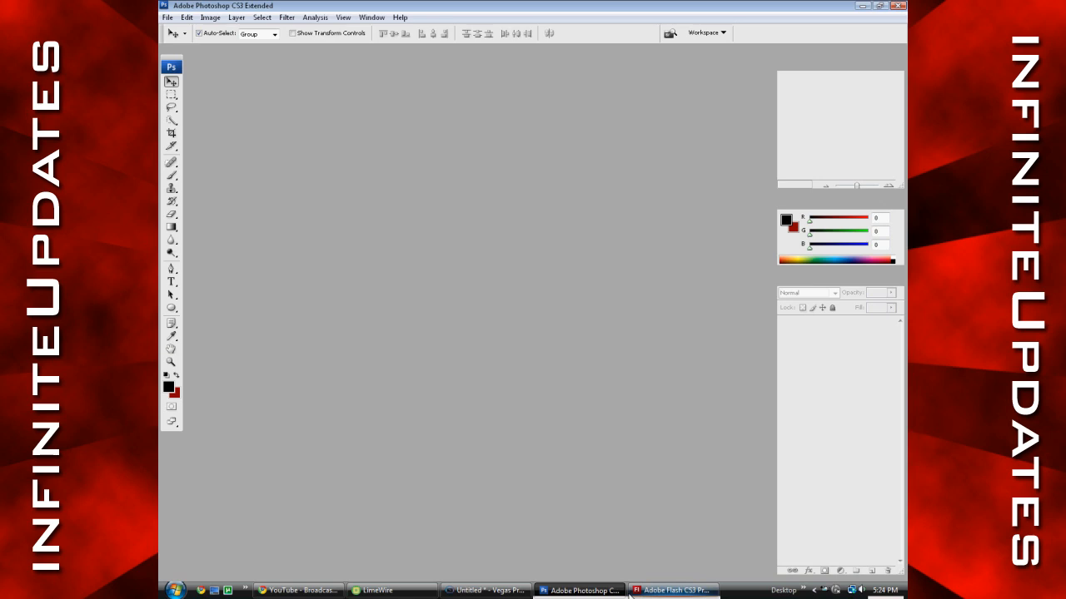
pyautogui.click(168, 16)
pyautogui.click(176, 31)
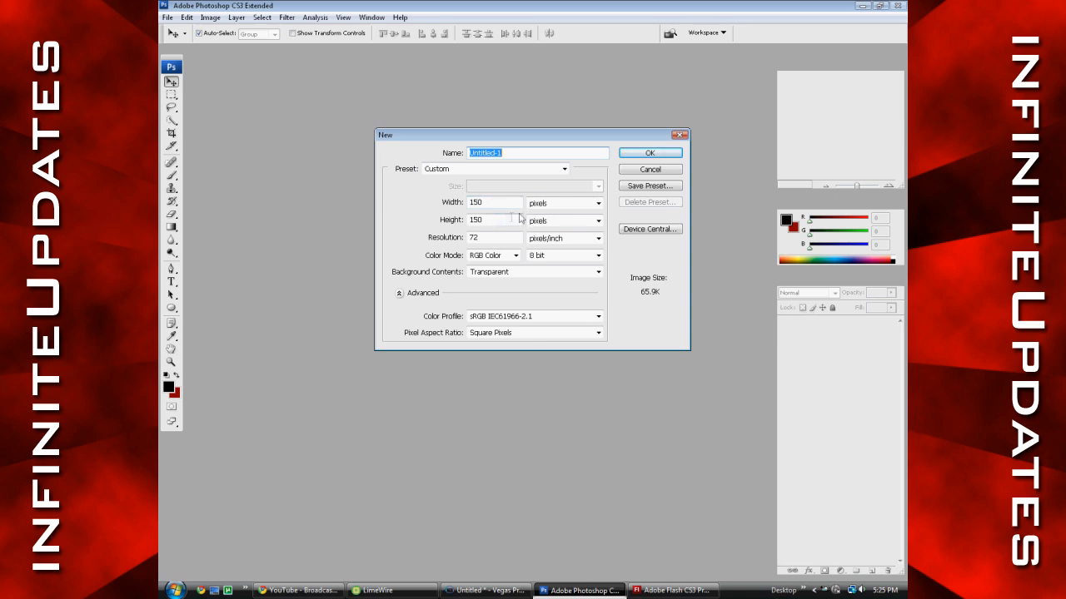
pyautogui.click(643, 155)
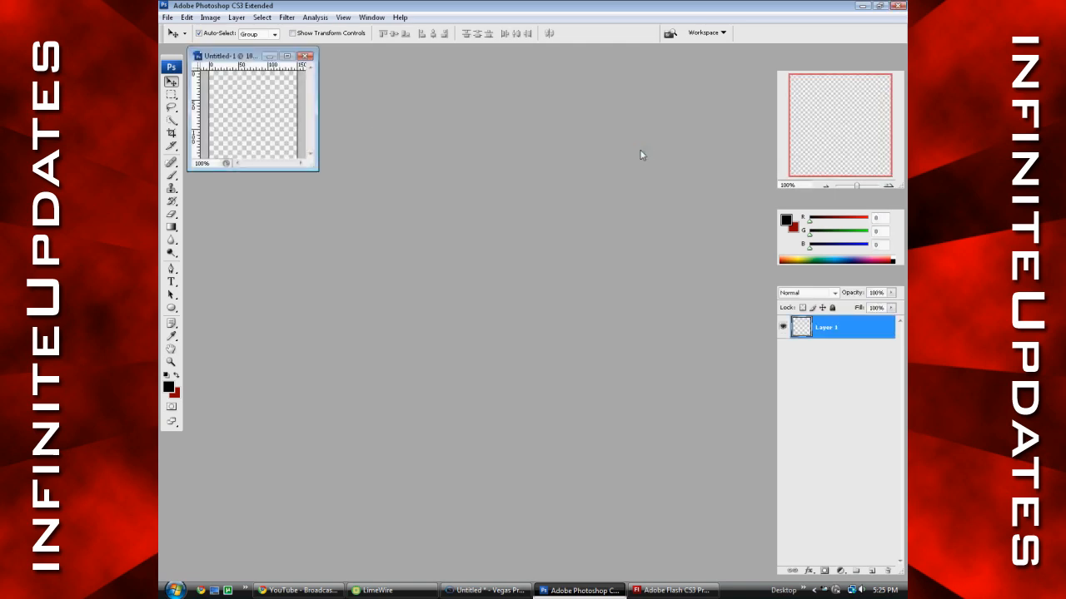
pyautogui.moveTo(317, 168); pyautogui.dragTo(566, 408)
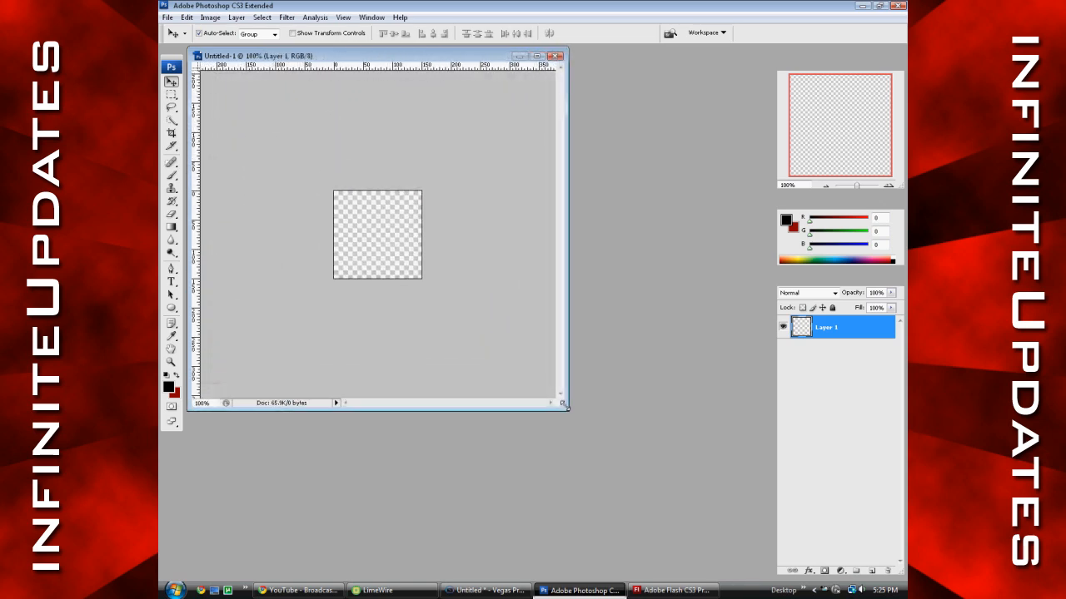
pyautogui.hotkey('ctrl', '+')
pyautogui.hotkey('ctrl', '+')
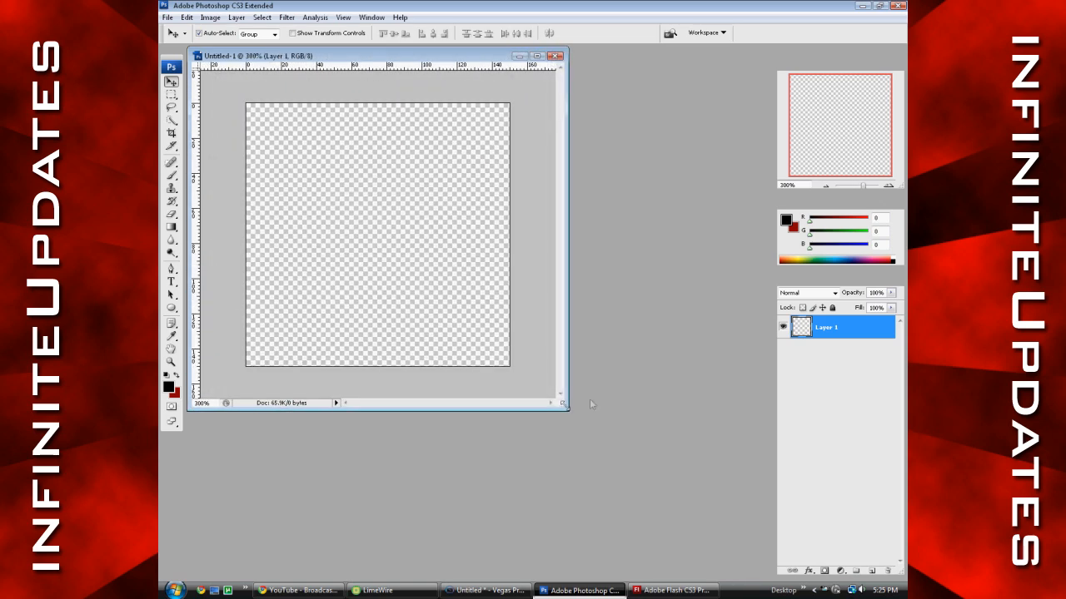
pyautogui.click(537, 55)
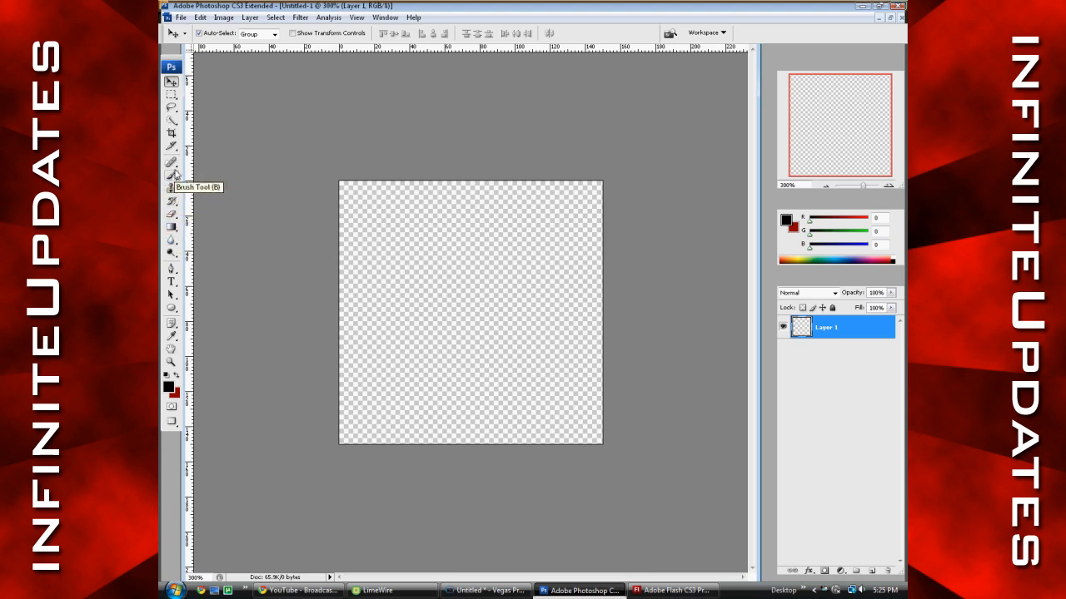
pyautogui.click(171, 307)
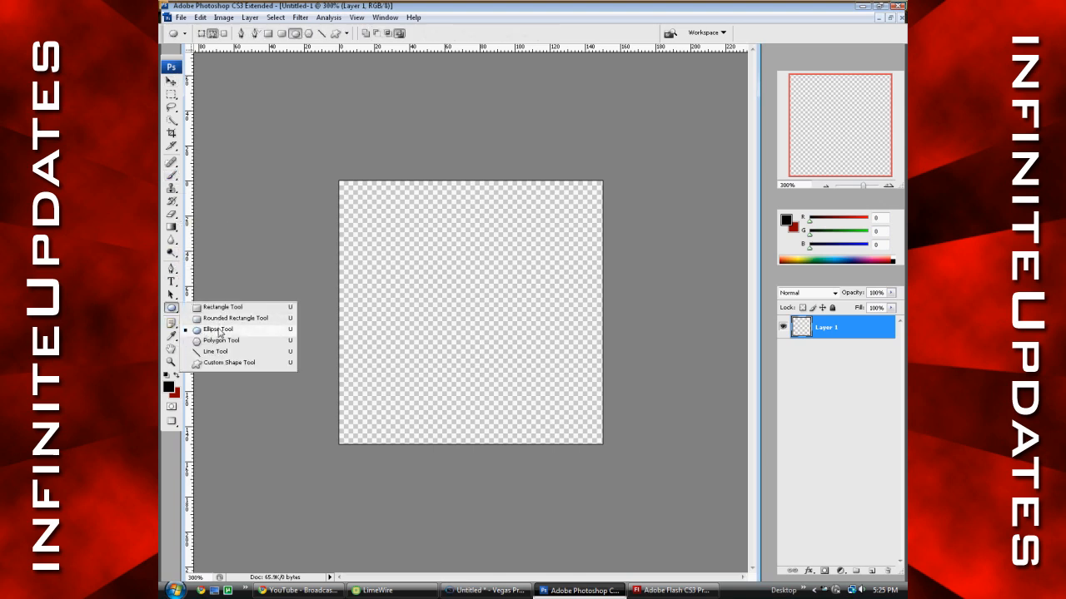
pyautogui.click(218, 329)
pyautogui.moveTo(379, 212); pyautogui.dragTo(549, 400)
pyautogui.hotkey('ctrl', 'z')
# Step: Make a circular selection about 113 pixels wide around the middle of the canvas with the Elliptical Marquee tool
pyautogui.click(172, 94)
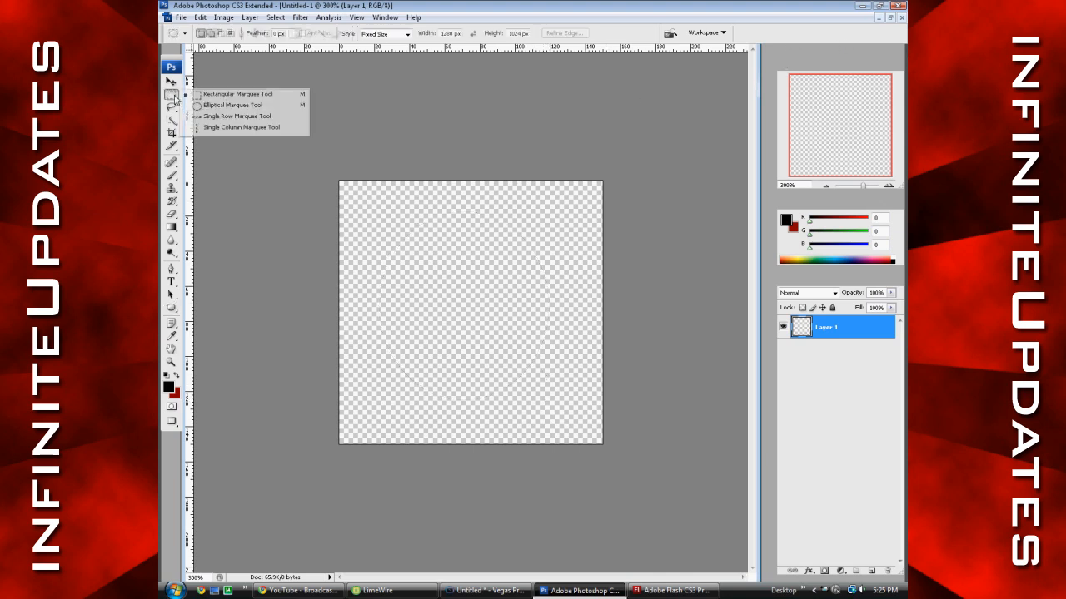
pyautogui.click(198, 105)
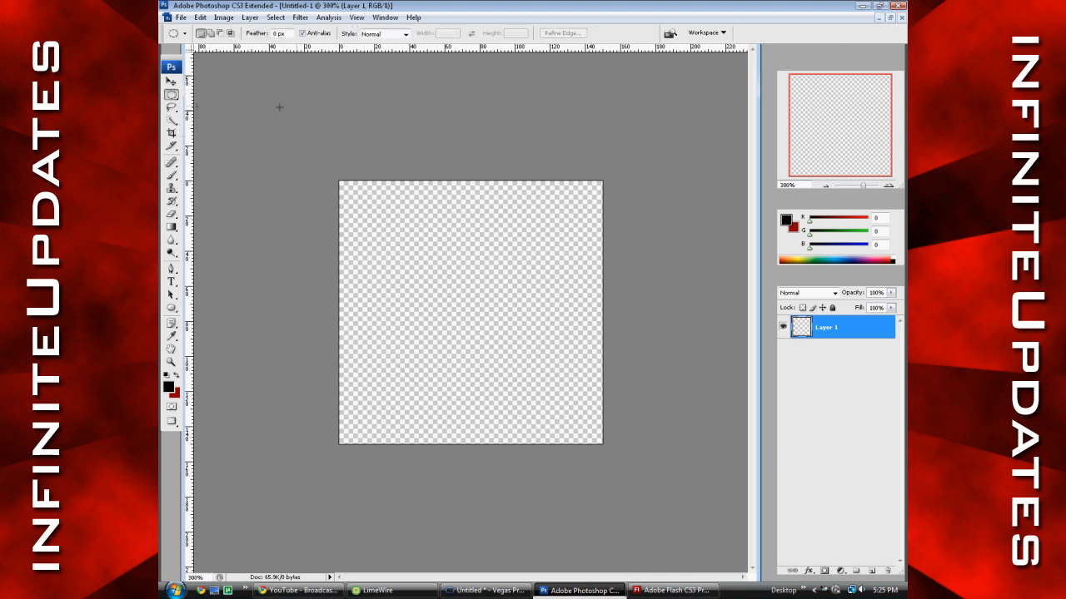
pyautogui.moveTo(363, 215); pyautogui.dragTo(562, 413)
pyautogui.click(171, 81)
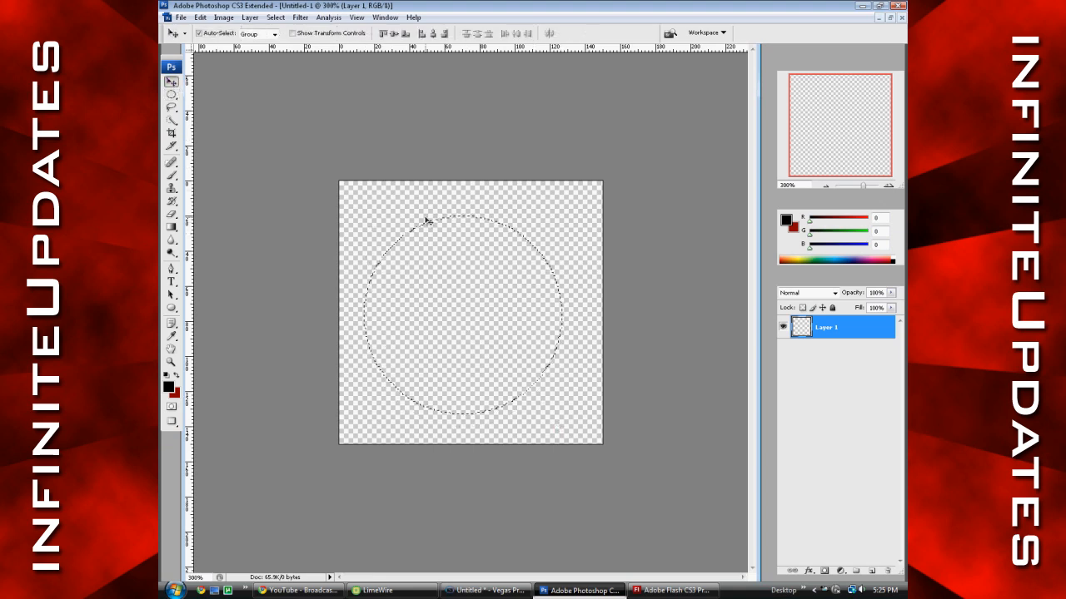
pyautogui.click(430, 228)
pyautogui.click(527, 224)
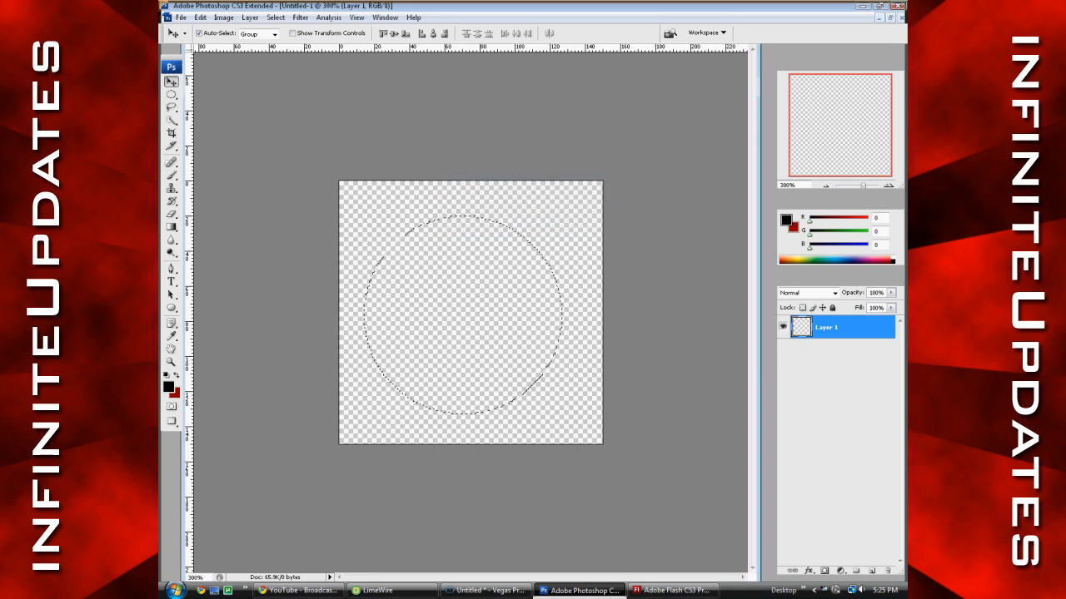
# Step: Fill the circular selection with solid black in Normal mode and move the circle to the centre of the canvas
pyautogui.hotkey('shift', 'F5')
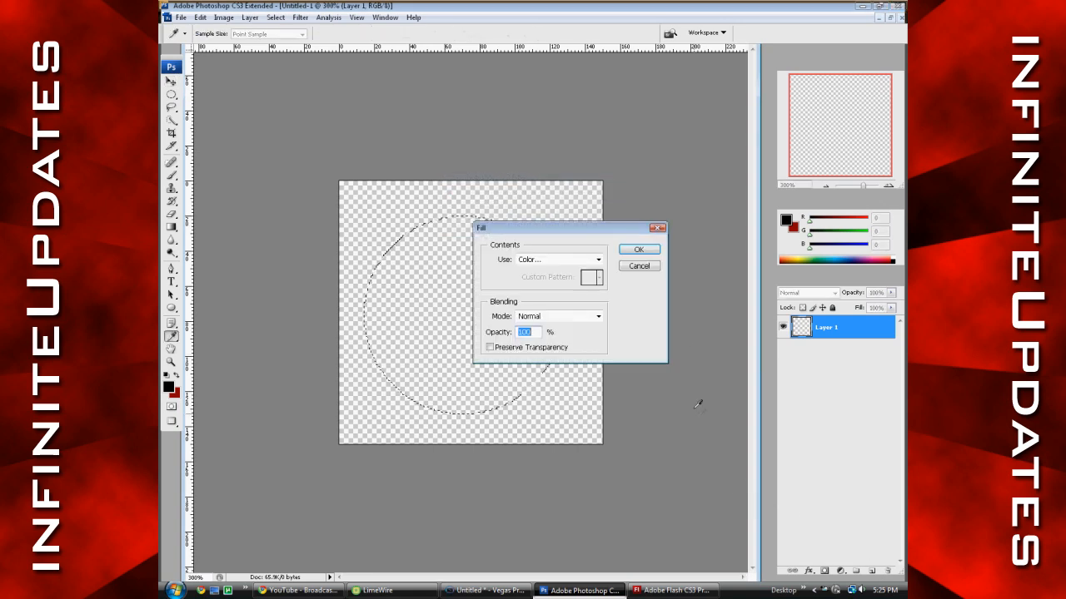
pyautogui.click(597, 260)
pyautogui.click(586, 292)
pyautogui.moveTo(627, 245); pyautogui.dragTo(698, 299)
pyautogui.click(819, 144)
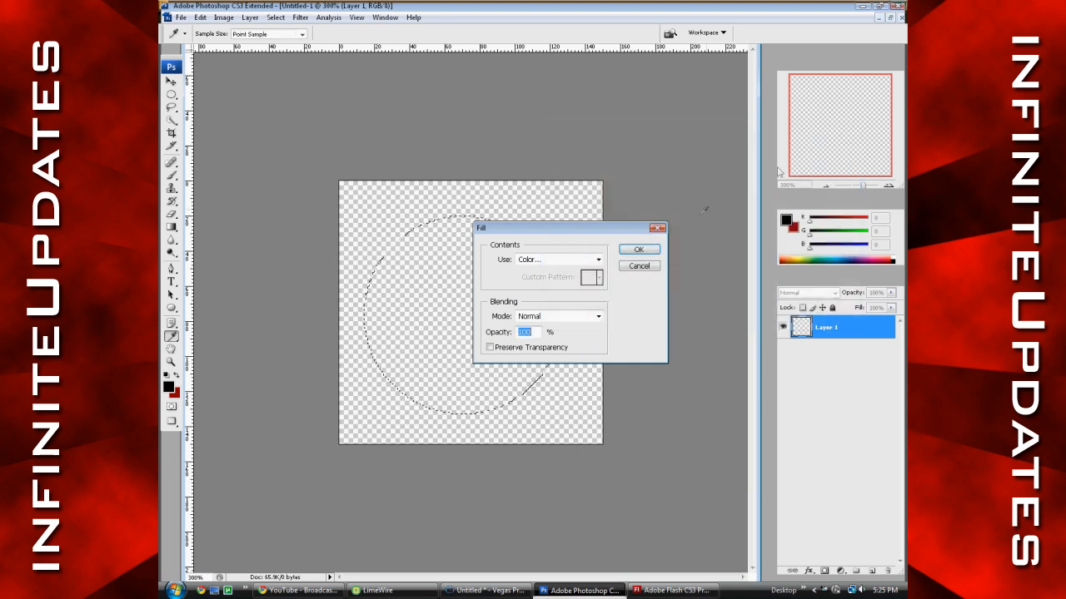
pyautogui.click(639, 248)
pyautogui.press('v')
pyautogui.moveTo(527, 297); pyautogui.dragTo(533, 290)
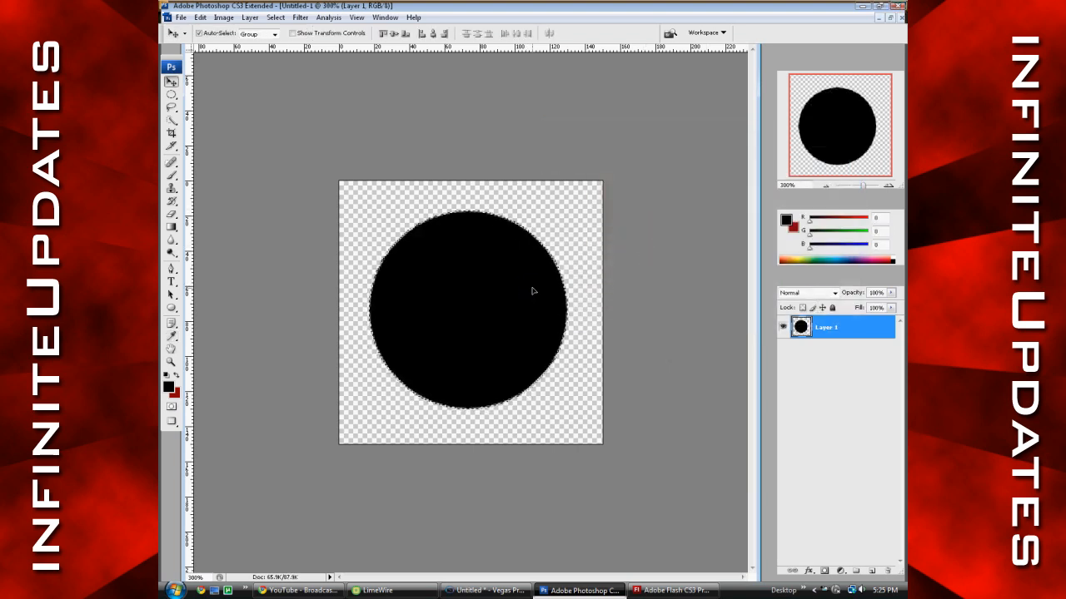
# Step: Add a new layer above the black circle and choose the hard round 38 px brush
pyautogui.click(872, 571)
pyautogui.click(172, 175)
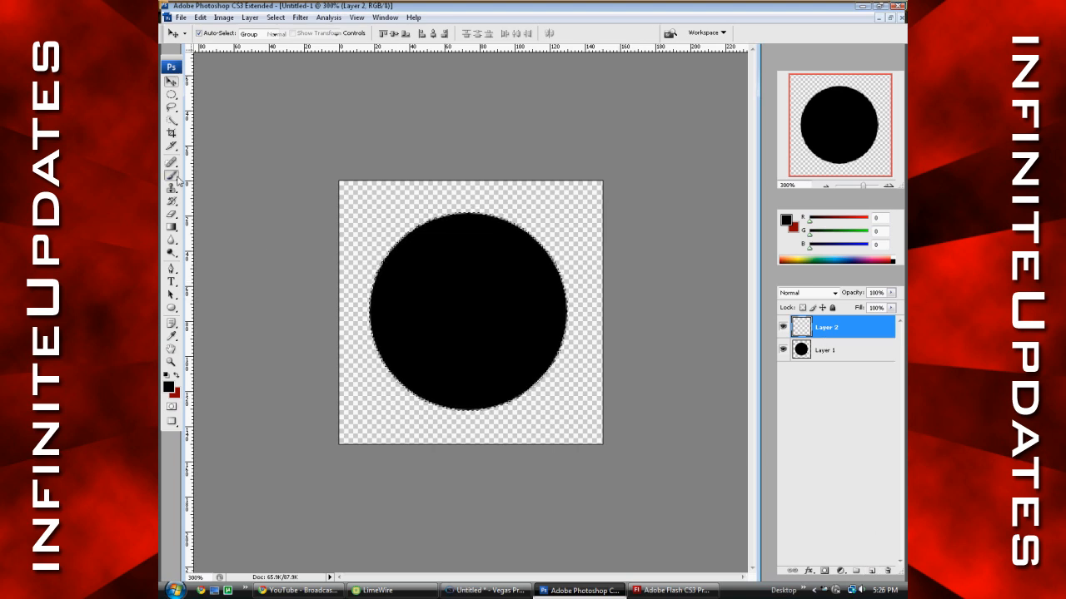
pyautogui.click(235, 33)
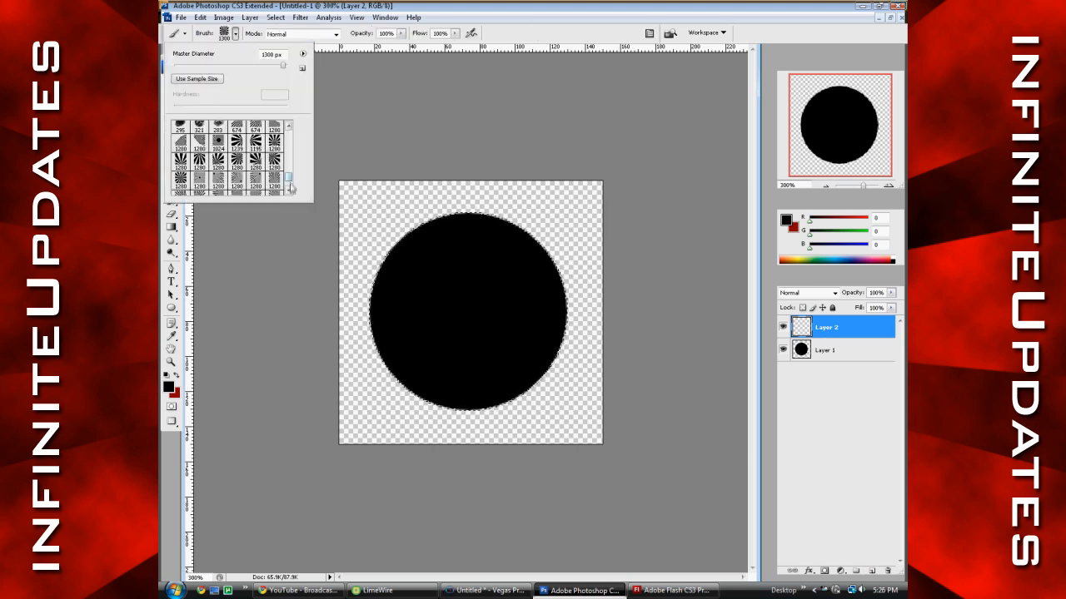
pyautogui.click(272, 169)
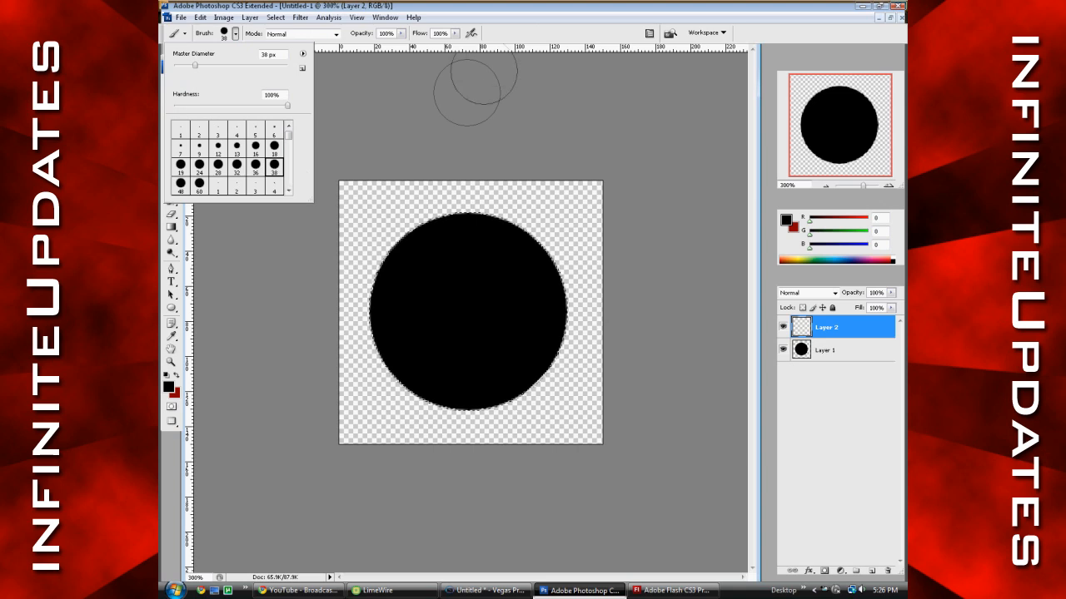
pyautogui.click(523, 12)
# Step: Make dark red #8e0000 the foreground colour and paint a single dab inside the circle's upper-right area
pyautogui.click(176, 378)
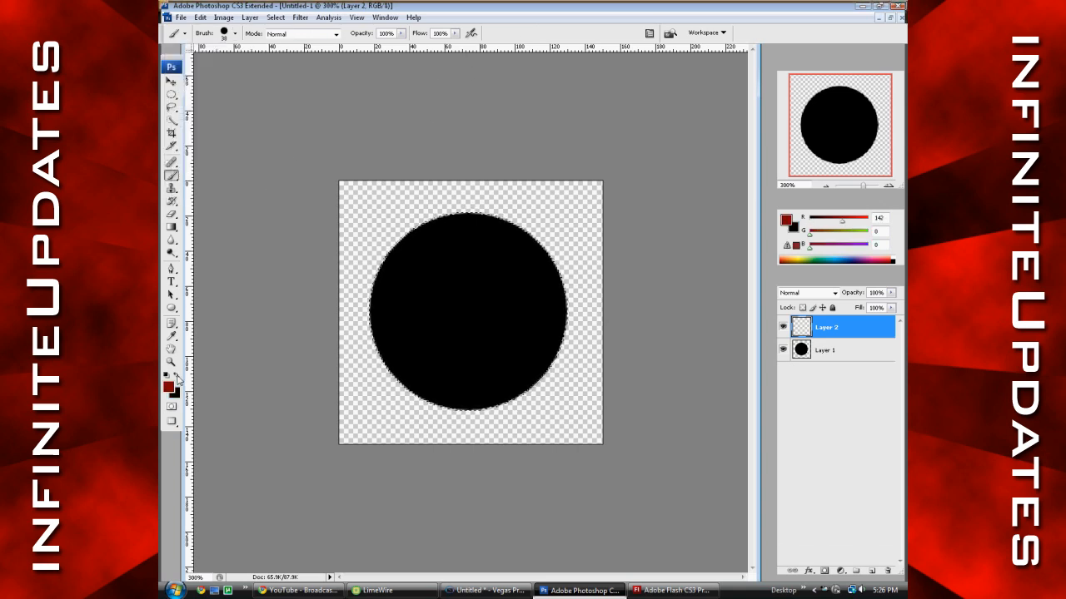
pyautogui.click(169, 386)
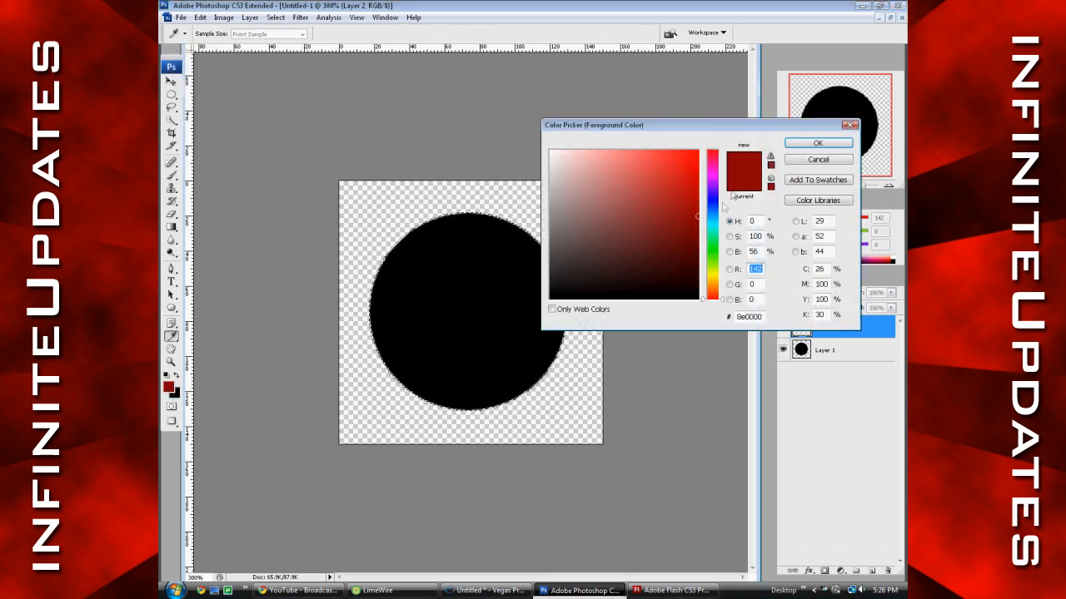
pyautogui.click(819, 143)
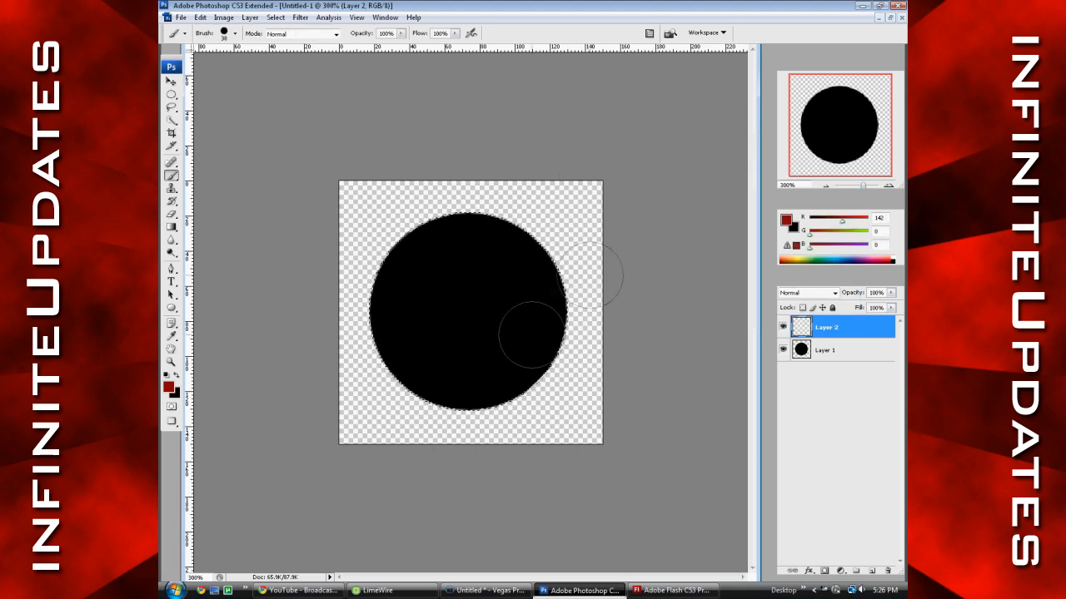
pyautogui.click(505, 271)
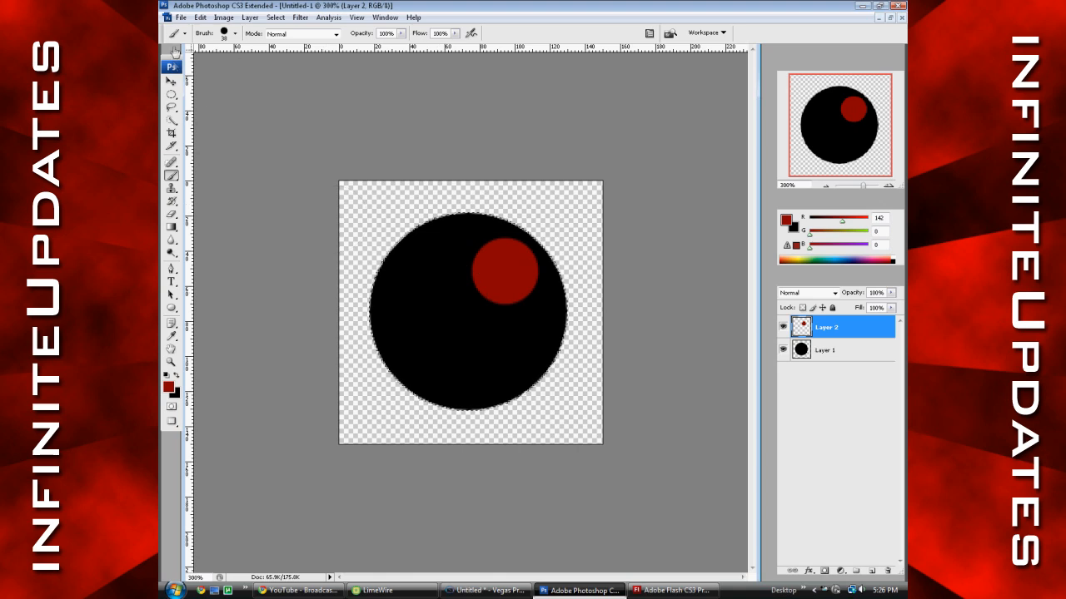
# Step: Save the image to the Desktop as trash.png in PNG format with interlacing set to None
pyautogui.click(180, 16)
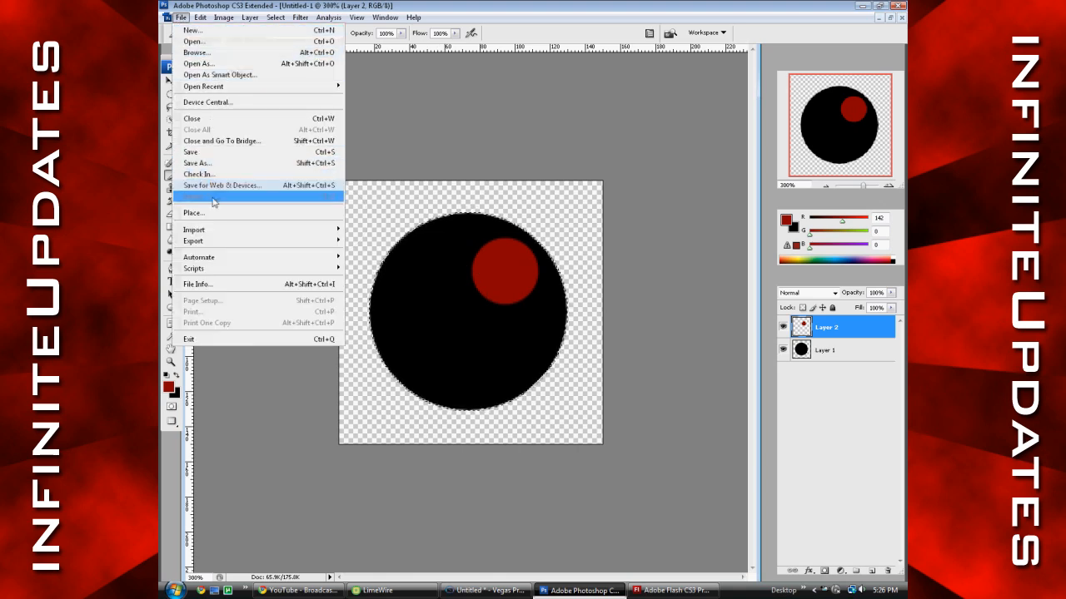
pyautogui.click(213, 164)
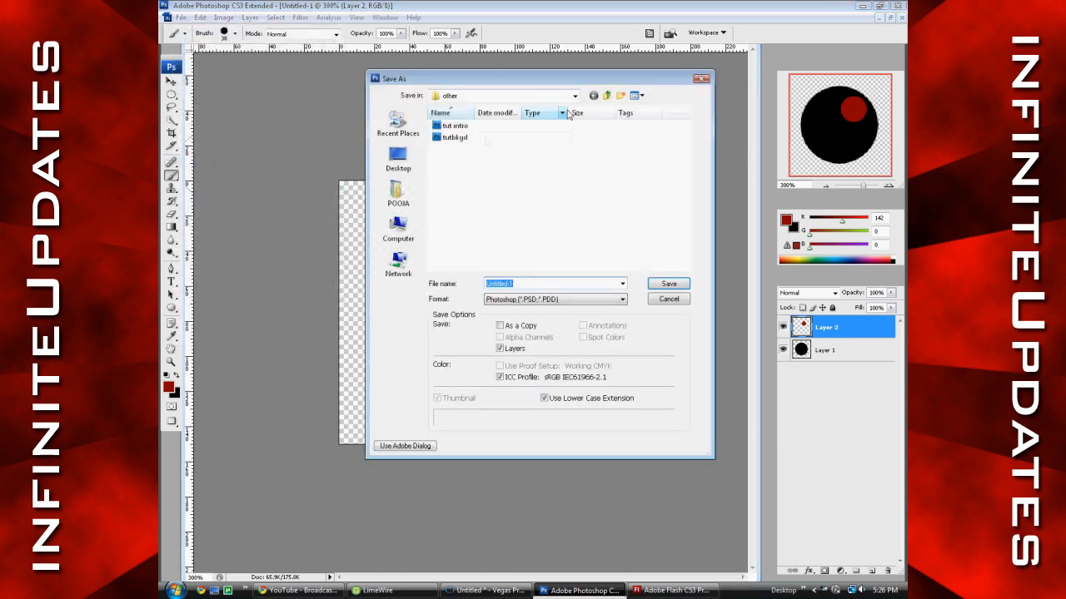
pyautogui.click(607, 96)
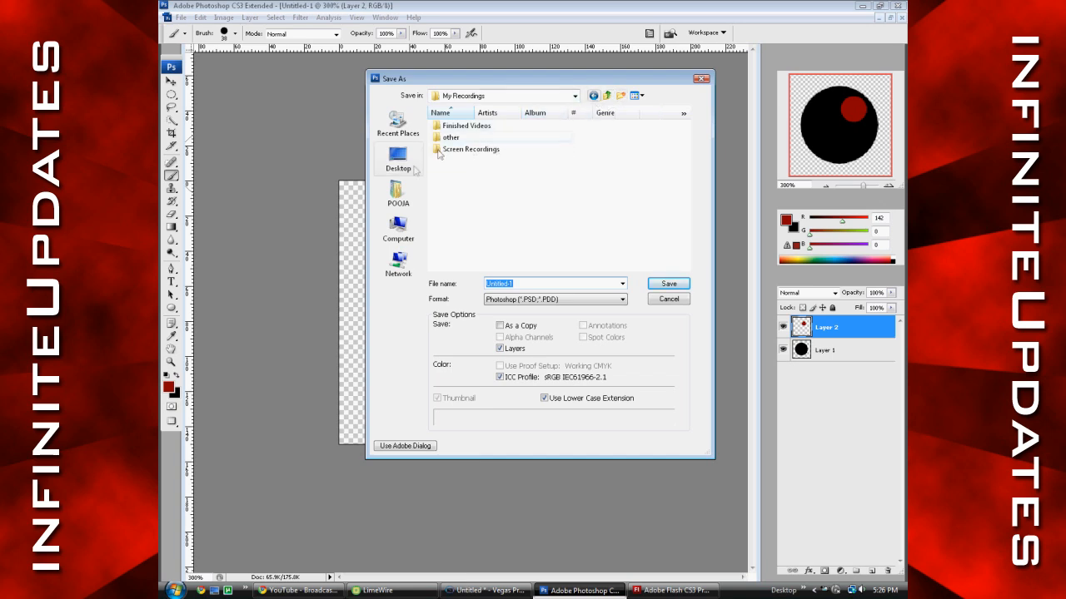
pyautogui.click(398, 158)
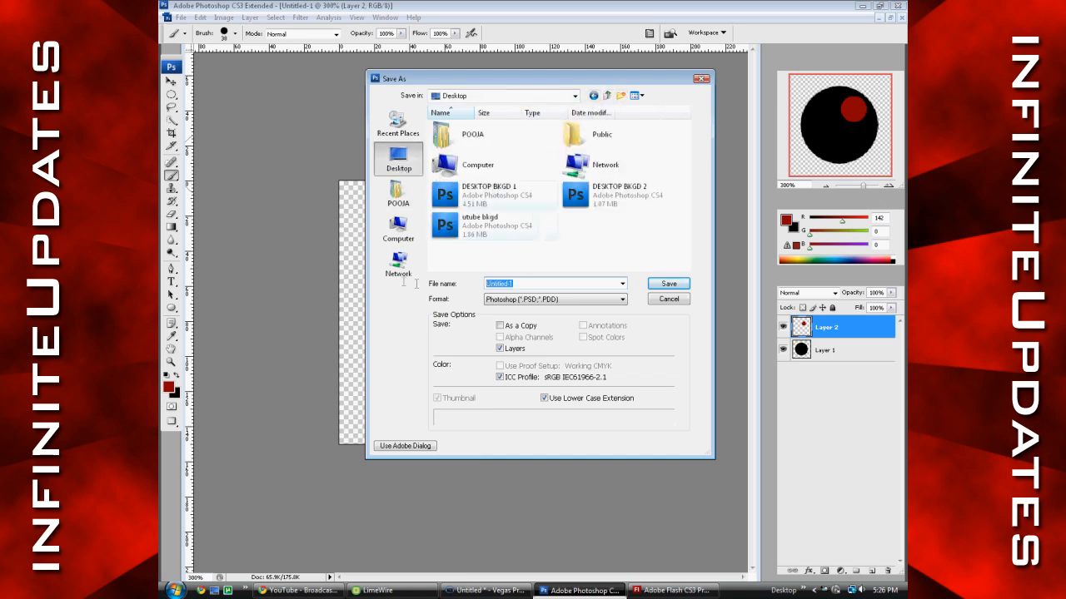
pyautogui.press('BackSpace')
pyautogui.write('brash')
pyautogui.click(624, 302)
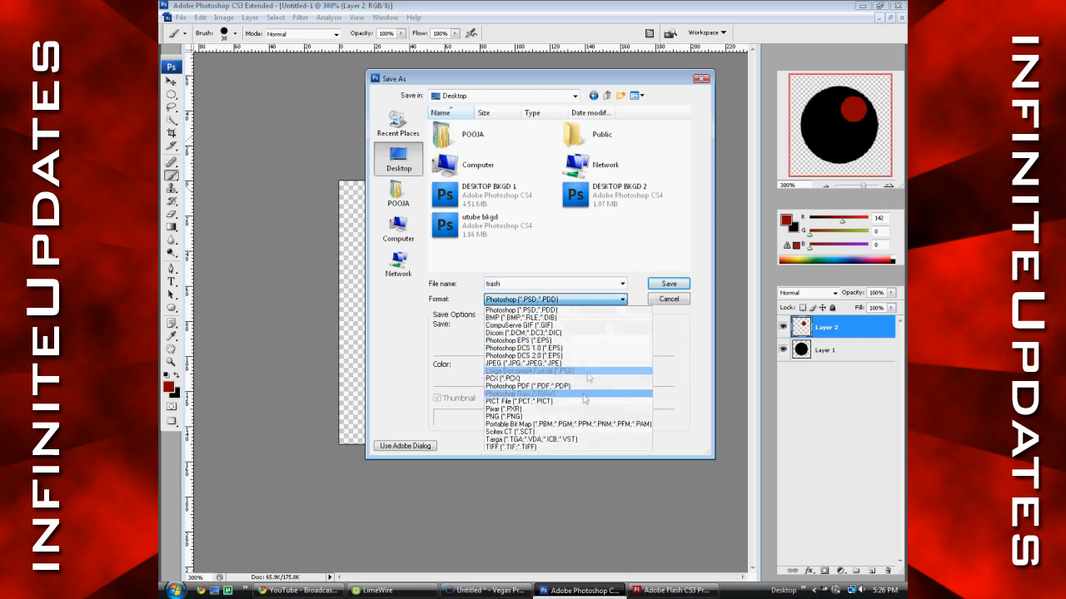
pyautogui.click(572, 419)
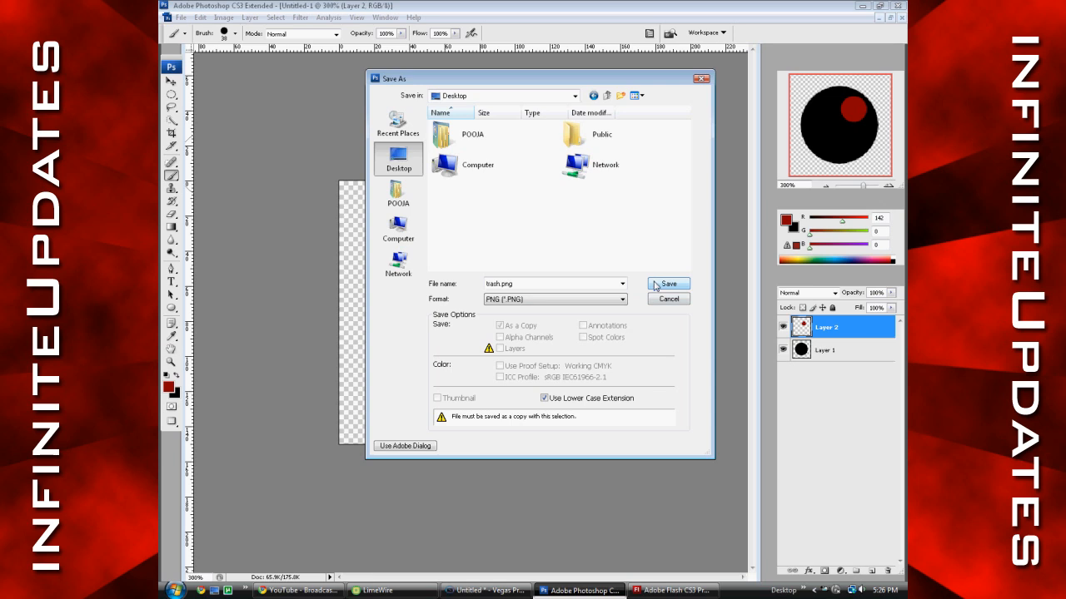
pyautogui.click(655, 285)
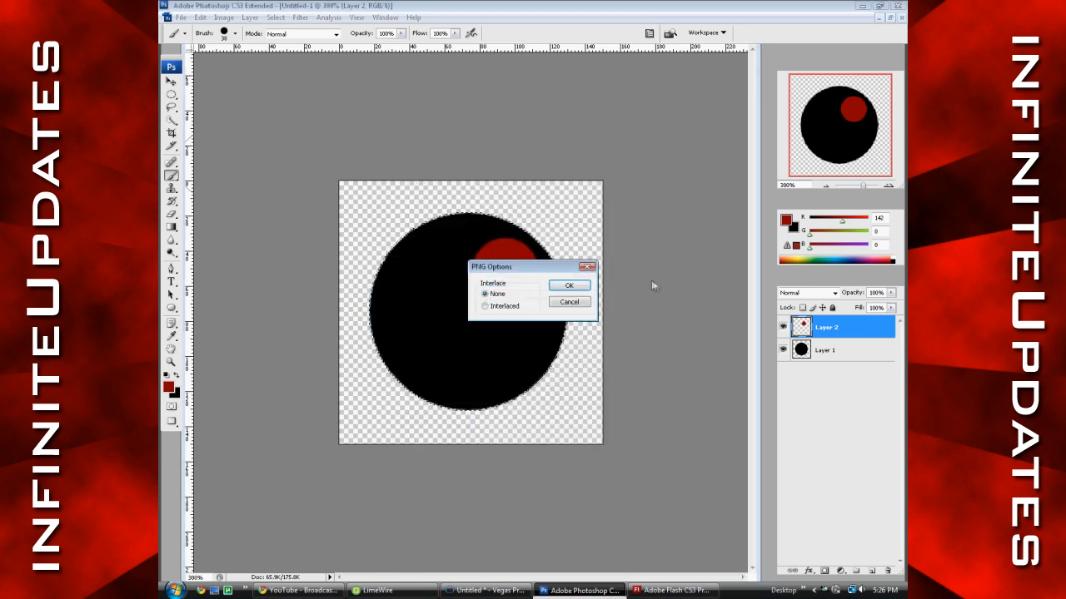
pyautogui.click(579, 288)
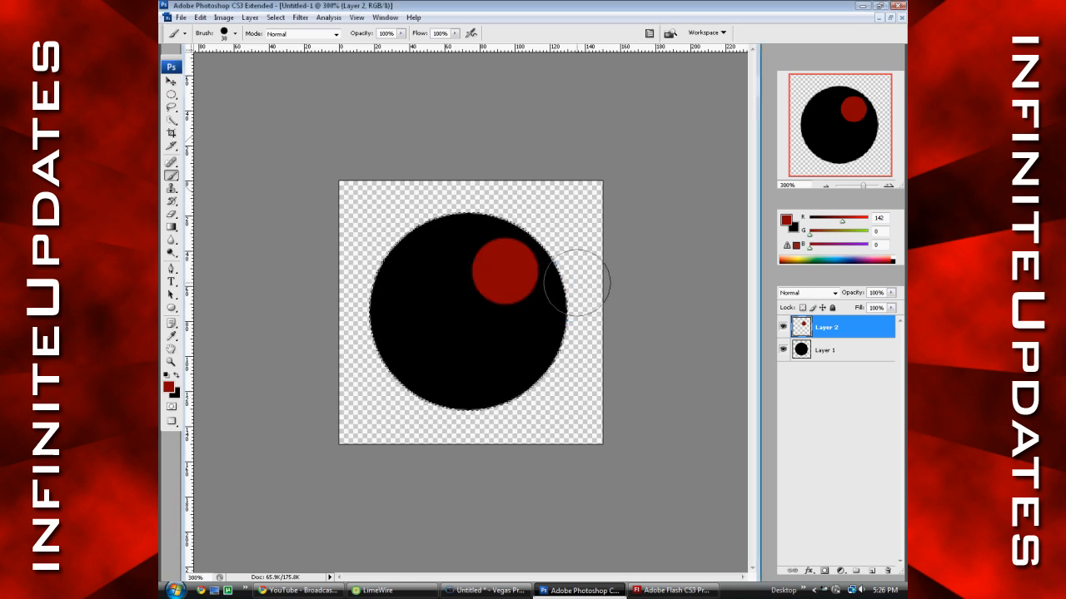
# Step: Switch to Adobe Flash CS3, create a new Flash File (ActionScript 2.0) and maximize its document window
pyautogui.click(639, 592)
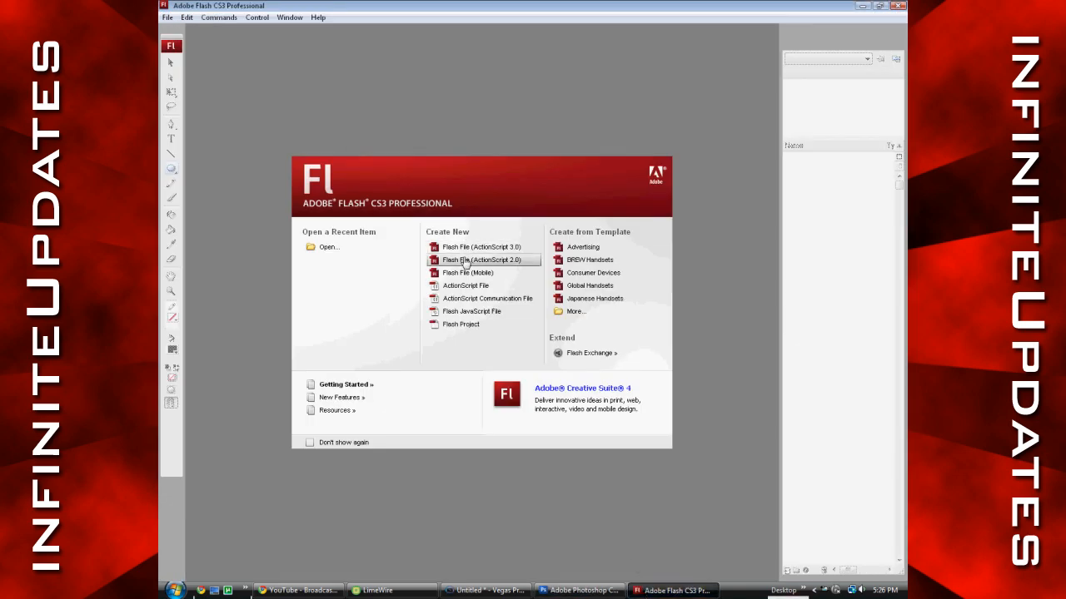
pyautogui.click(465, 260)
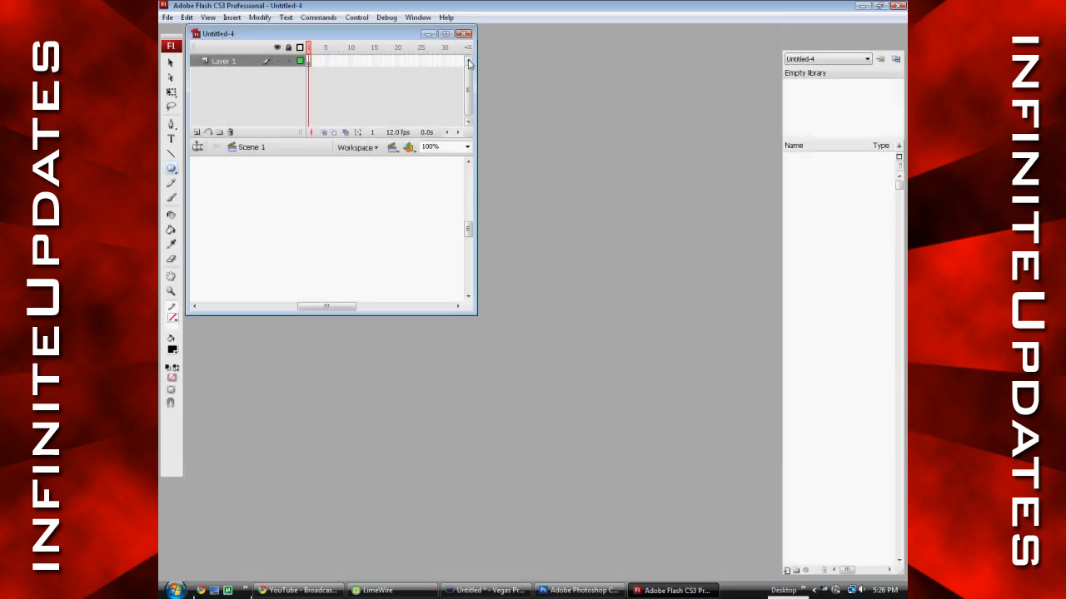
pyautogui.click(446, 35)
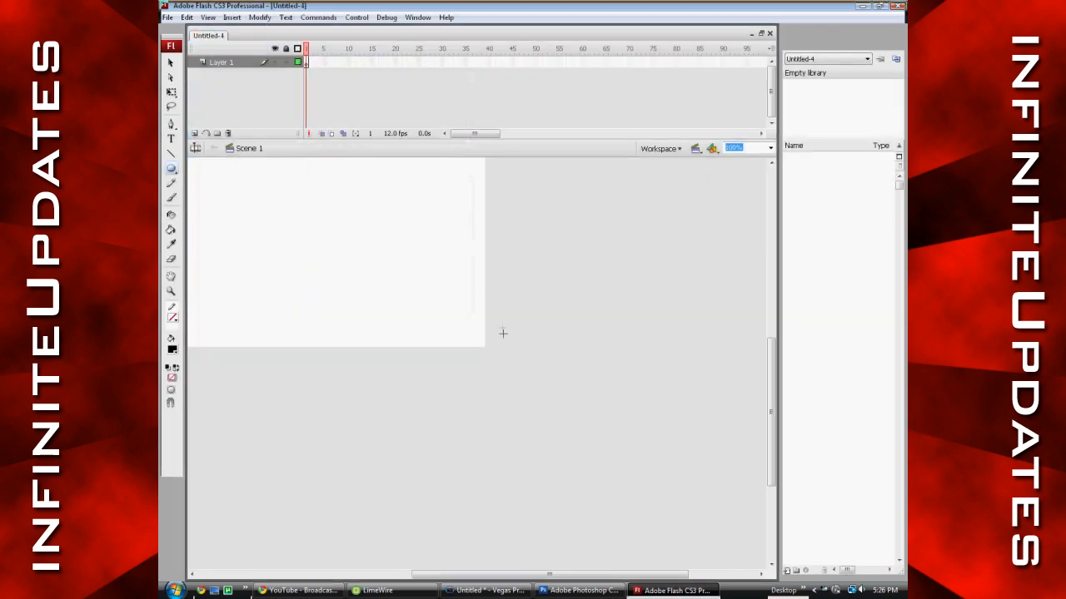
pyautogui.hotkey('ctrl', '-')
pyautogui.scroll(6, 495, 328)
pyautogui.scroll(-5, 493, 333)
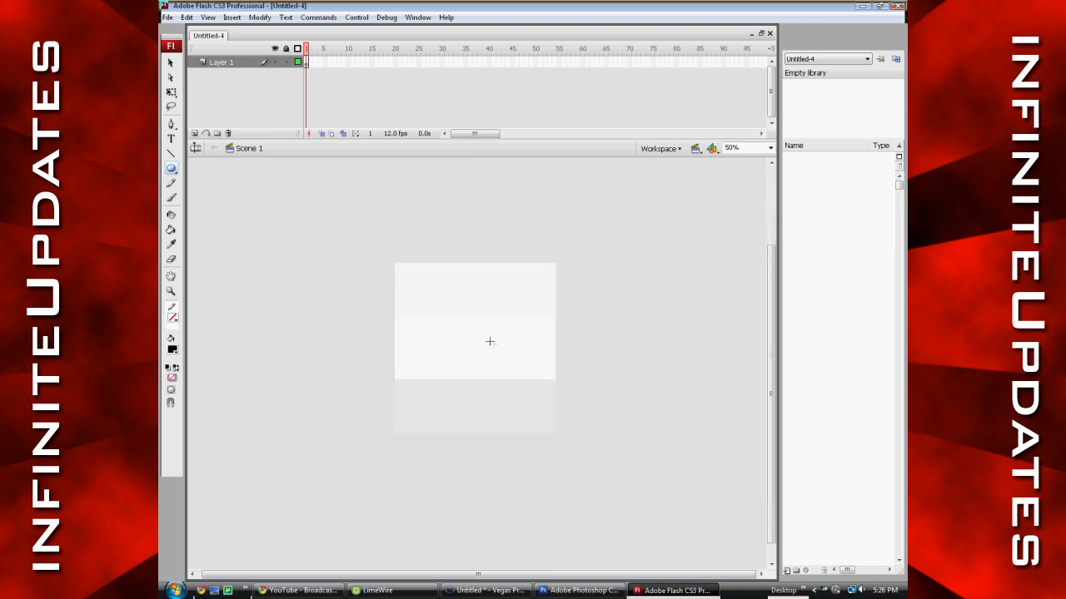
# Step: Set the document dimensions to 1280 × 720 px and the frame rate to 24 fps
pyautogui.doubleClick(393, 135)
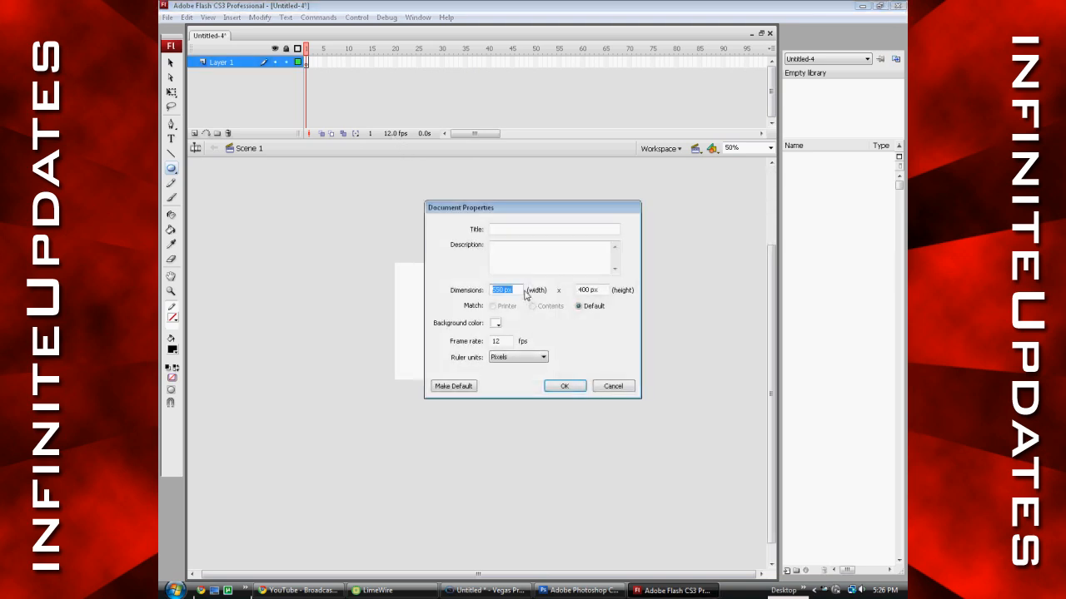
pyautogui.press('BackSpace')
pyautogui.write('1280')
pyautogui.press('Tab')
pyautogui.write('720')
pyautogui.doubleClick(495, 342)
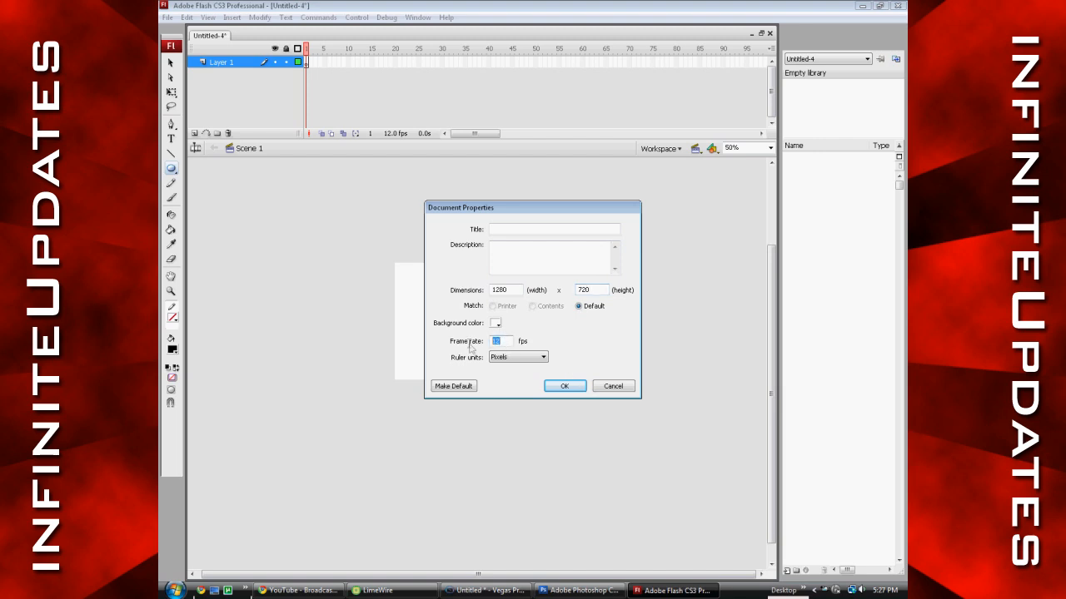
pyautogui.write('24')
pyautogui.click(563, 387)
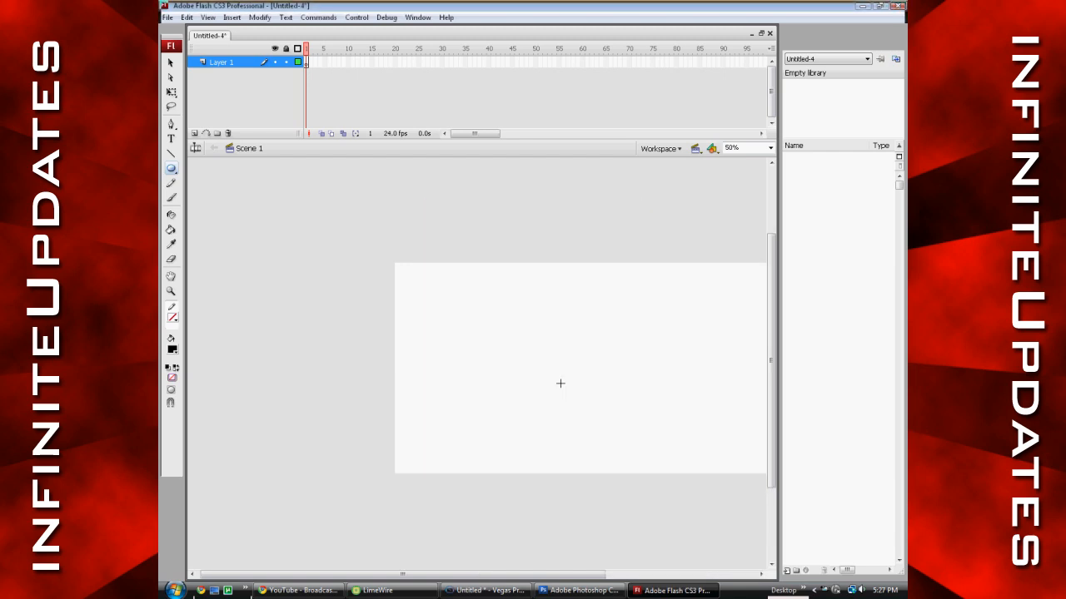
# Step: Import the trash image from the Desktop into the document's library
pyautogui.moveTo(454, 576); pyautogui.dragTo(517, 576)
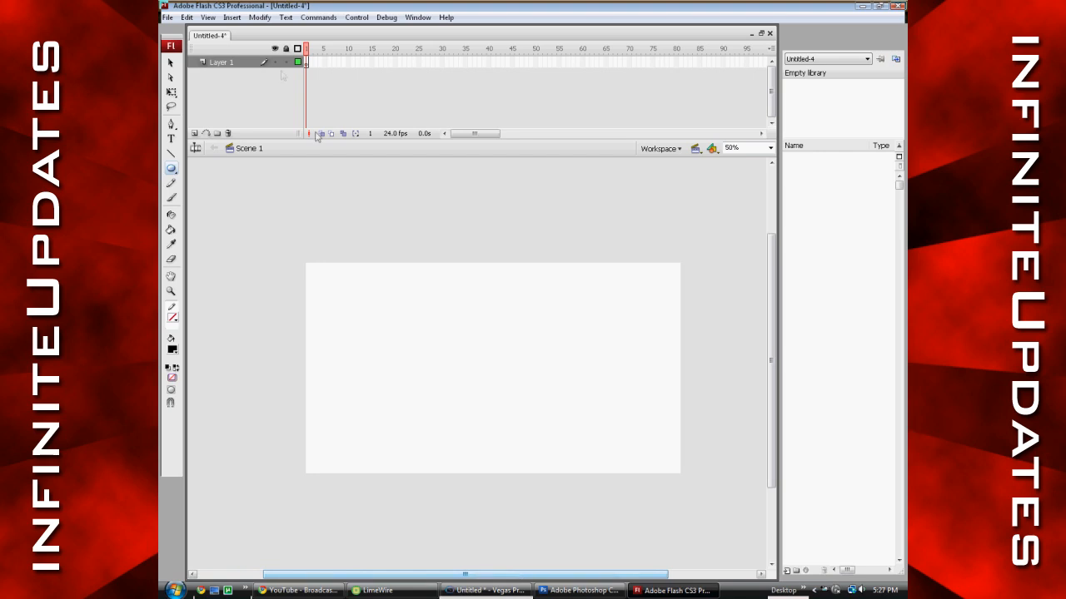
pyautogui.click(306, 62)
pyautogui.click(168, 17)
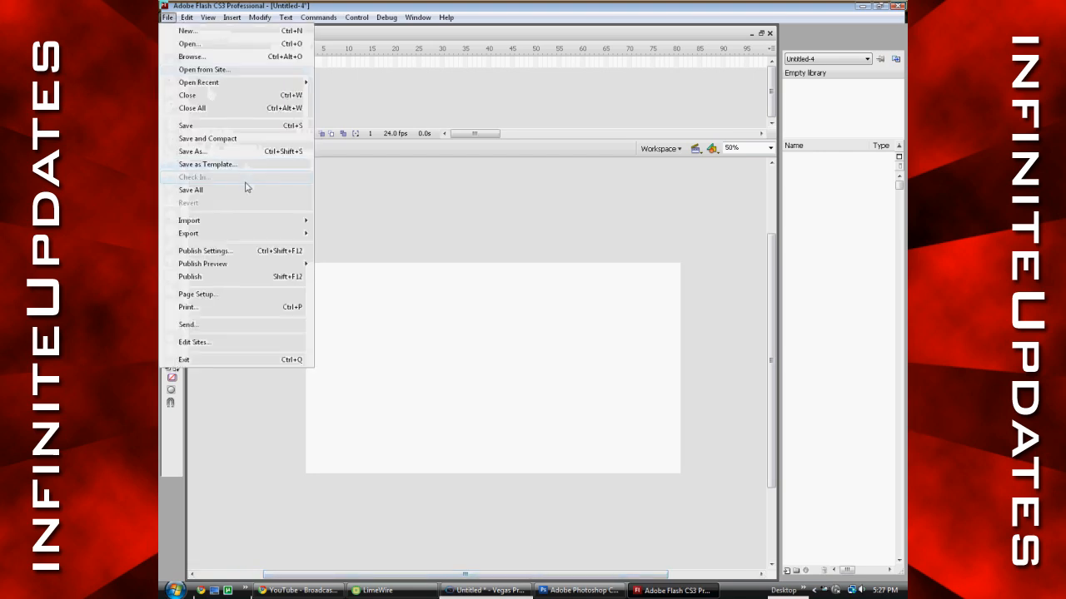
pyautogui.moveTo(236, 222)
pyautogui.click(350, 233)
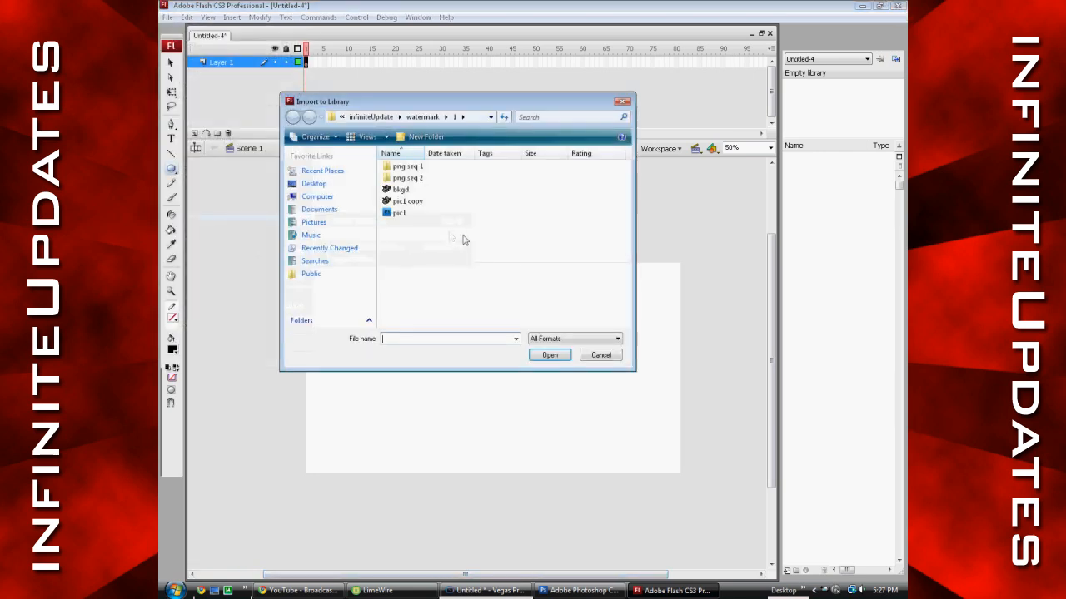
pyautogui.click(329, 187)
pyautogui.moveTo(625, 221); pyautogui.dragTo(627, 315)
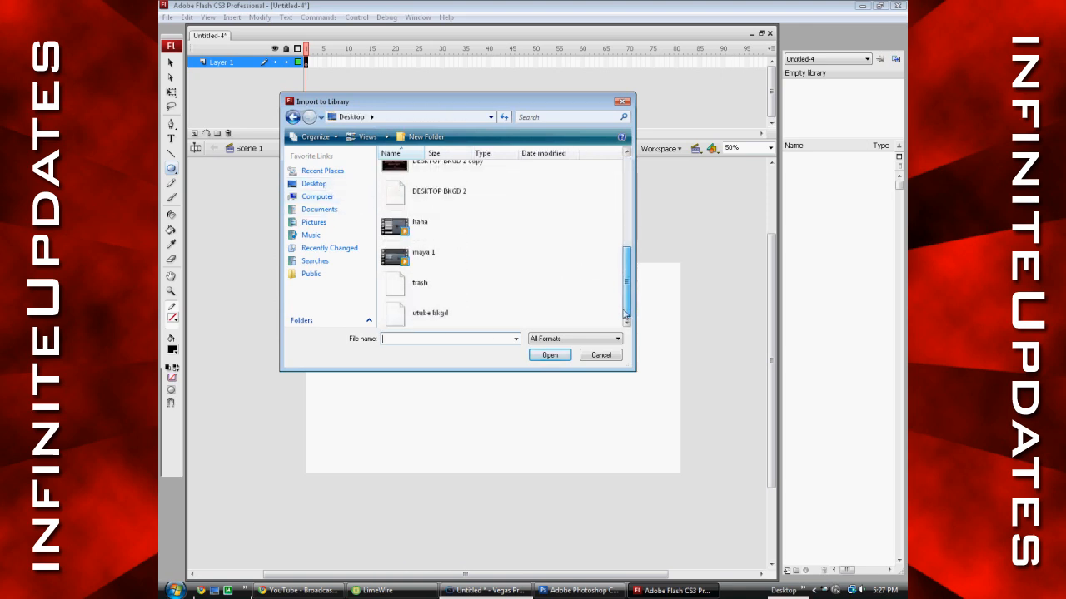
pyautogui.click(429, 283)
pyautogui.click(551, 357)
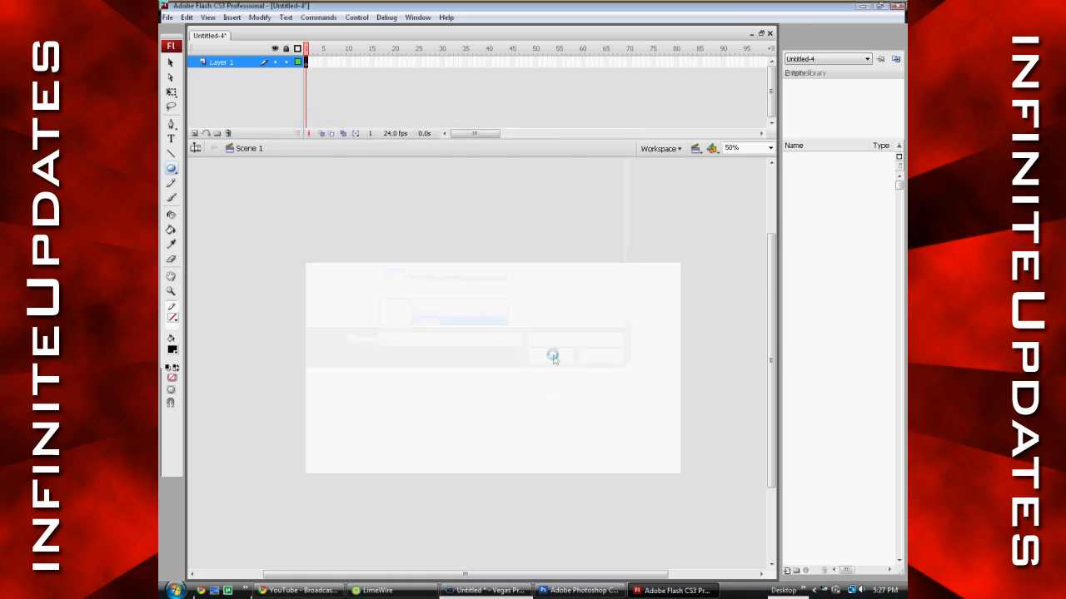
# Step: Insert a keyframe at frame 24 of Layer 1 and return to the start of the timeline
pyautogui.click(414, 64)
pyautogui.press('F6')
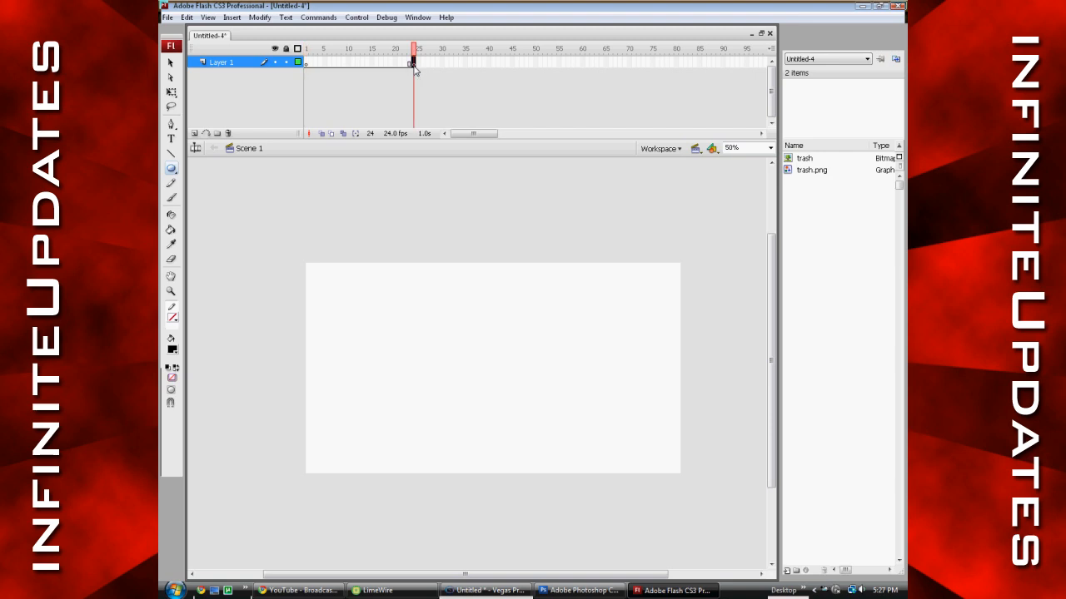
pyautogui.click(307, 62)
# Step: Create a movie clip symbol named WTRMARK and place the trash.png graphic from the library inside it
pyautogui.click(231, 18)
pyautogui.click(258, 30)
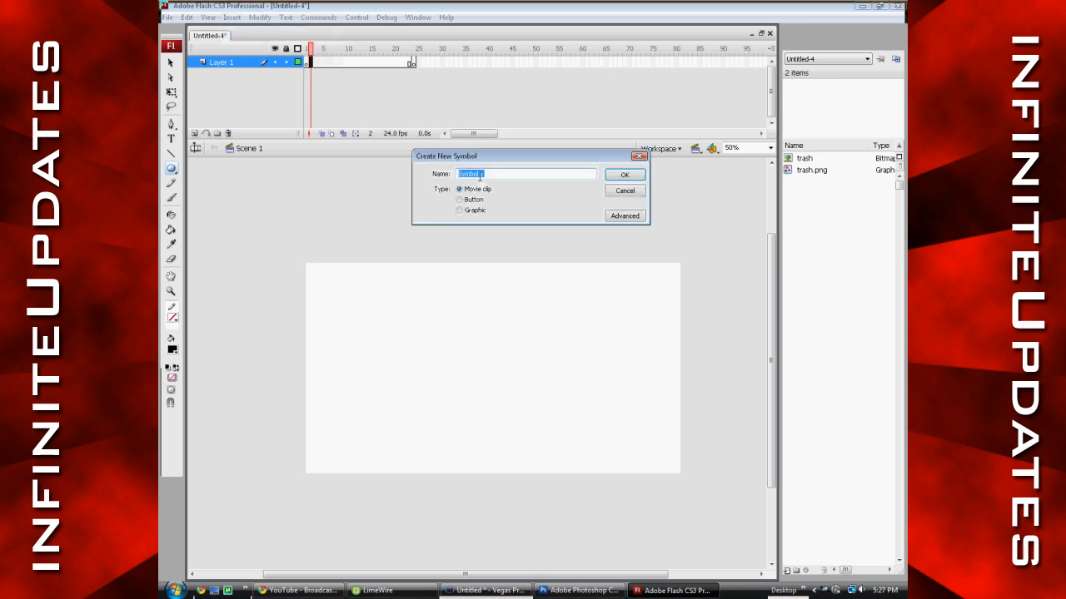
pyautogui.press('BackSpace')
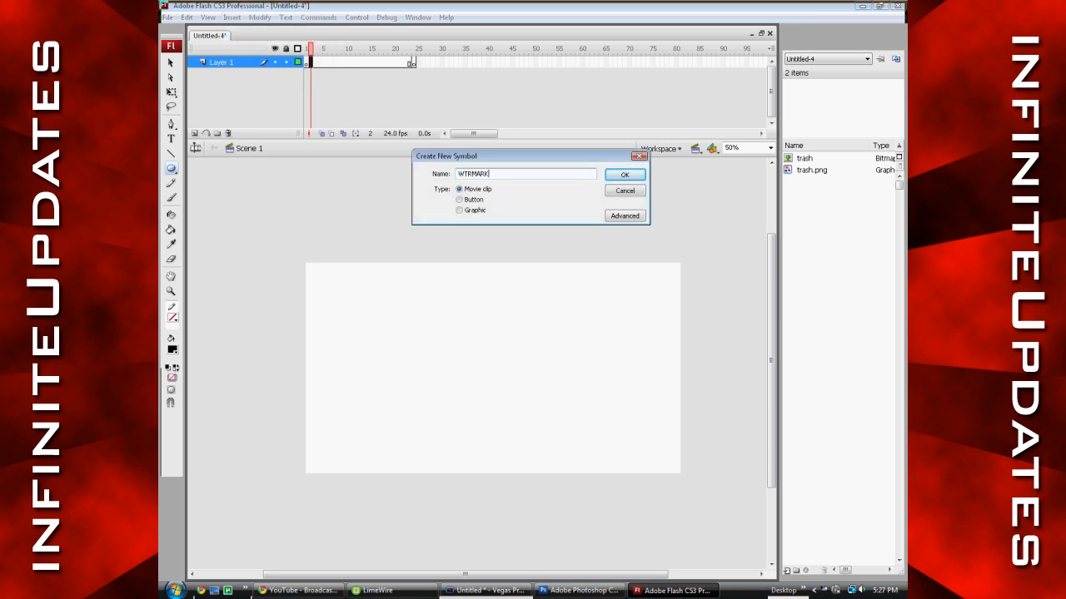
pyautogui.click(625, 175)
pyautogui.moveTo(791, 172); pyautogui.dragTo(481, 369)
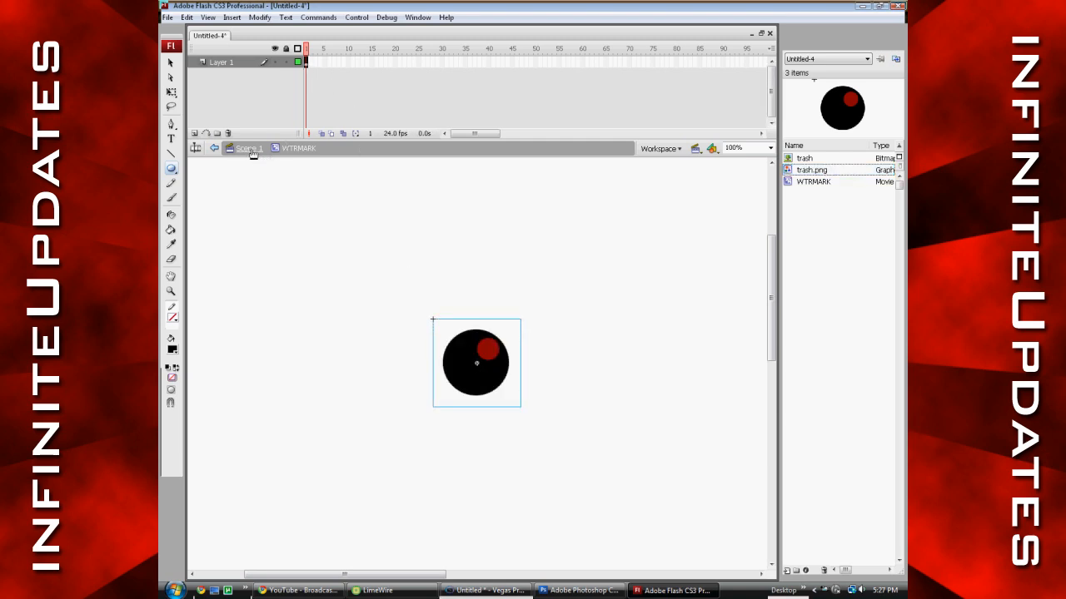
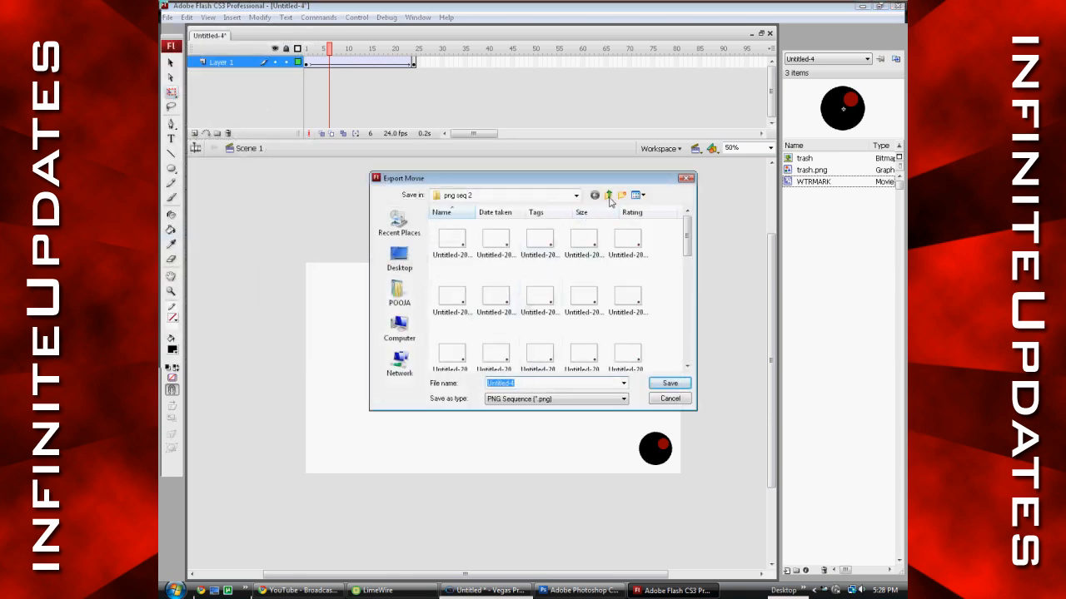
# Step: Create a folder named TRASHPIX on the Desktop and open it as the movie export location
pyautogui.click(609, 199)
pyautogui.click(400, 258)
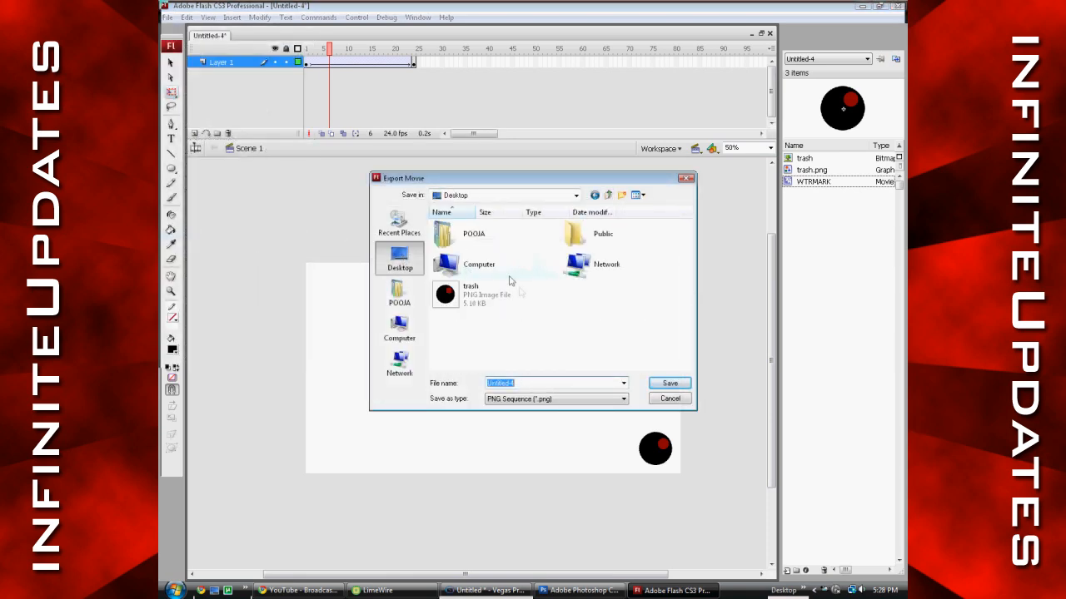
pyautogui.click(622, 197)
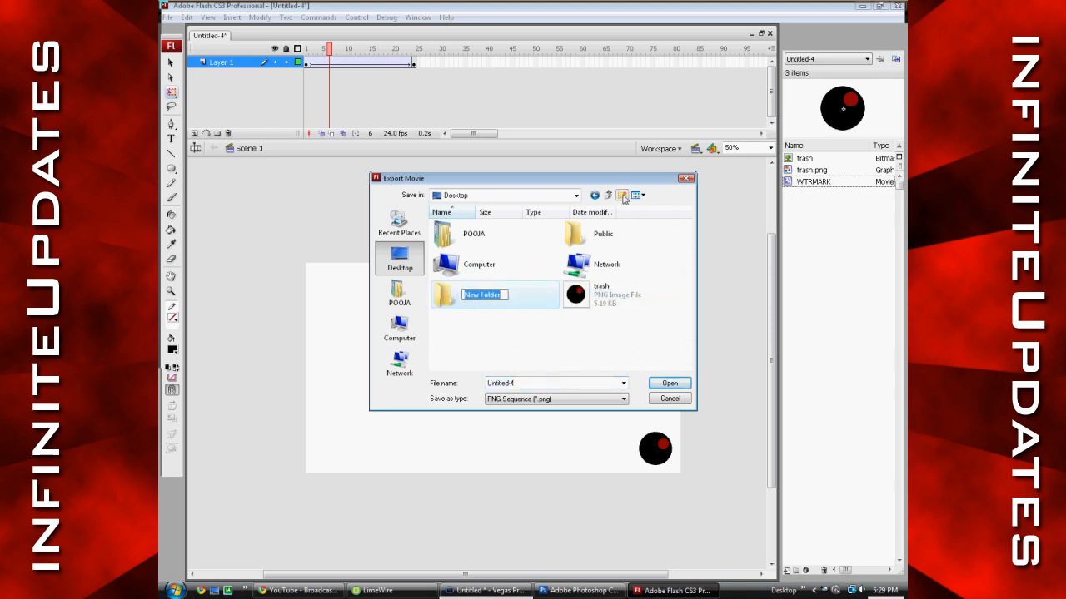
pyautogui.write('TRASHPDX')
pyautogui.press('Return')
pyautogui.press('Return')
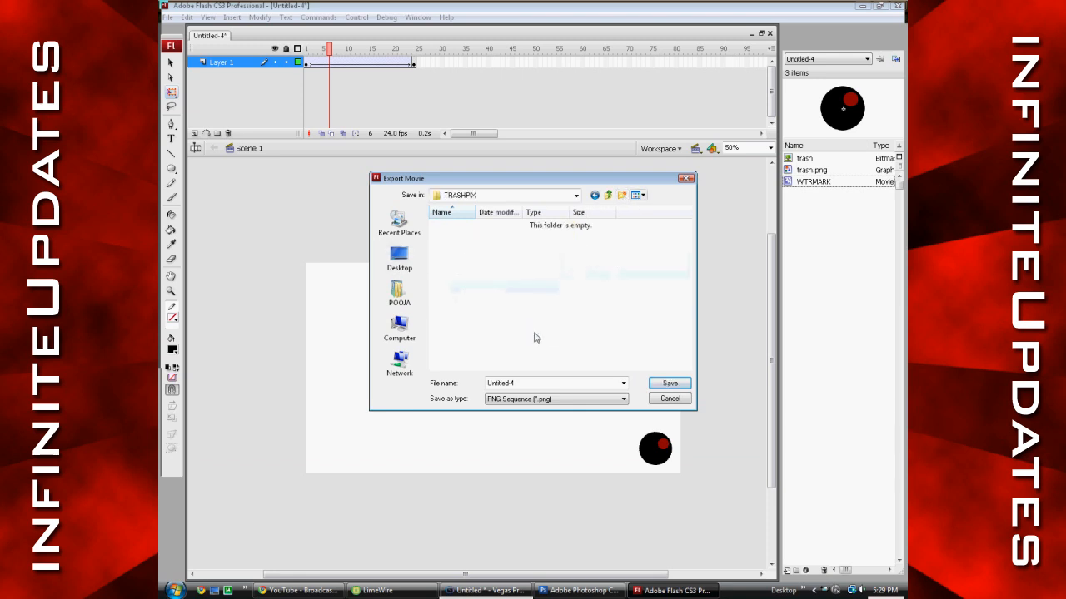
# Step: Save the movie export in TRASHPIX as a PNG Sequence with the file name Untitled-4
pyautogui.doubleClick(521, 382)
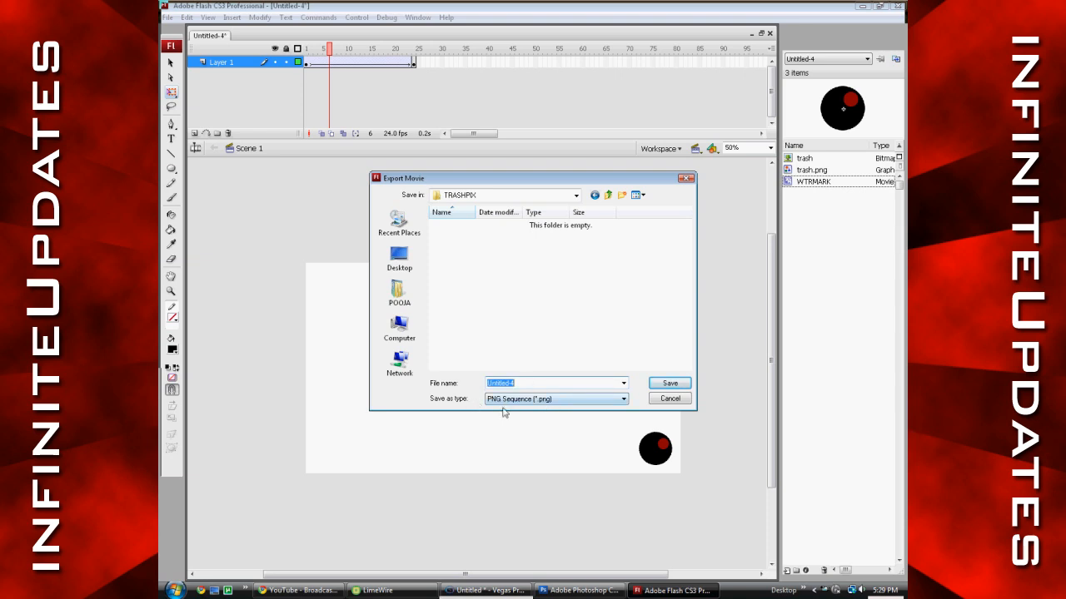
pyautogui.click(573, 400)
pyautogui.click(572, 402)
pyautogui.click(572, 403)
pyautogui.click(554, 400)
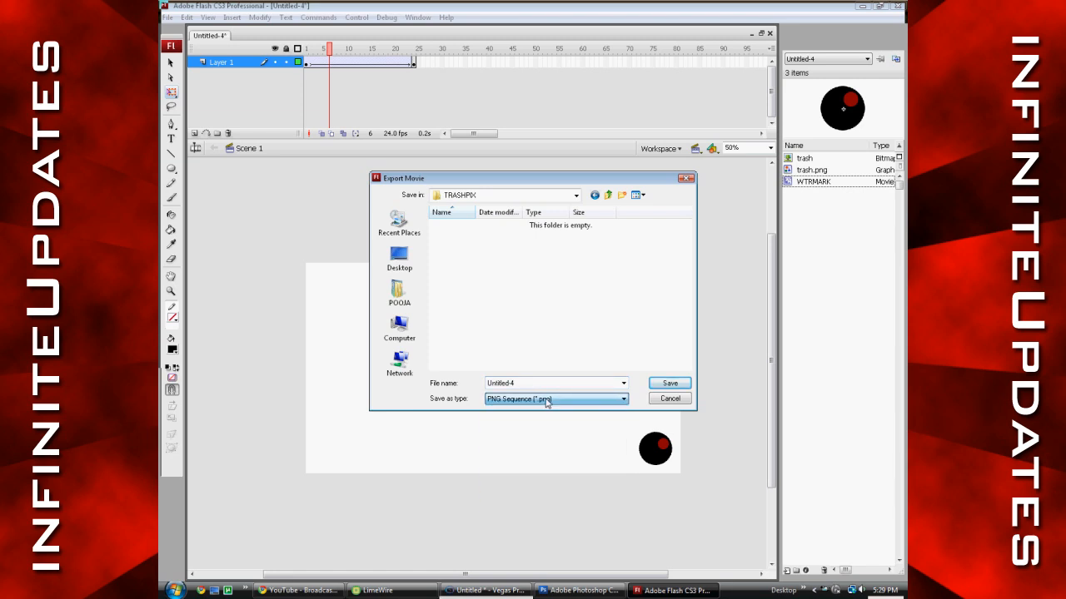
pyautogui.click(669, 383)
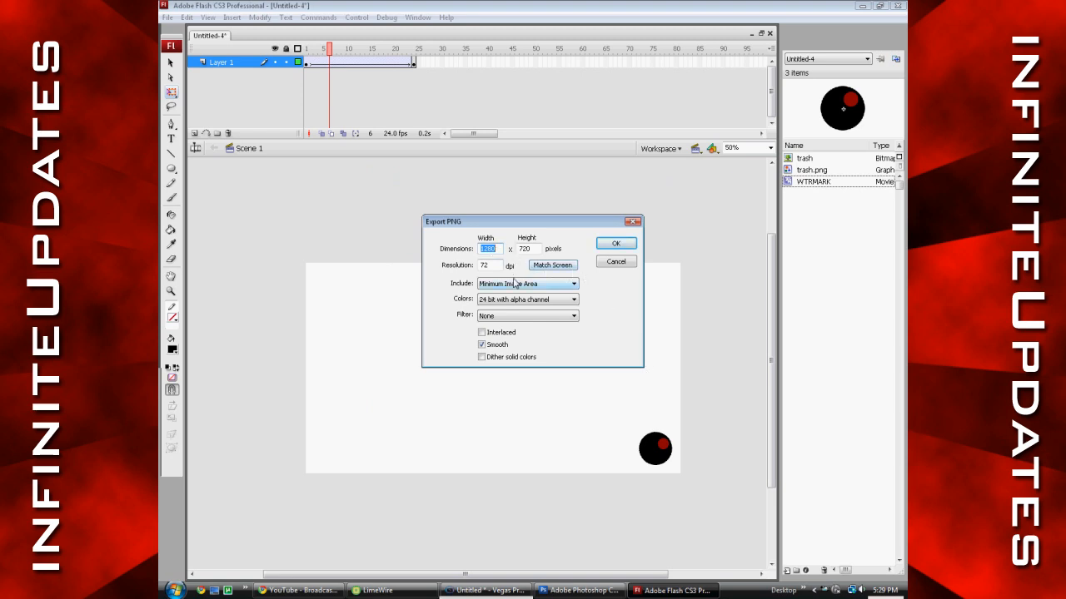
# Step: Match the PNG export to the screen and export it in 24 bit with alpha channel, Smooth enabled
pyautogui.click(481, 345)
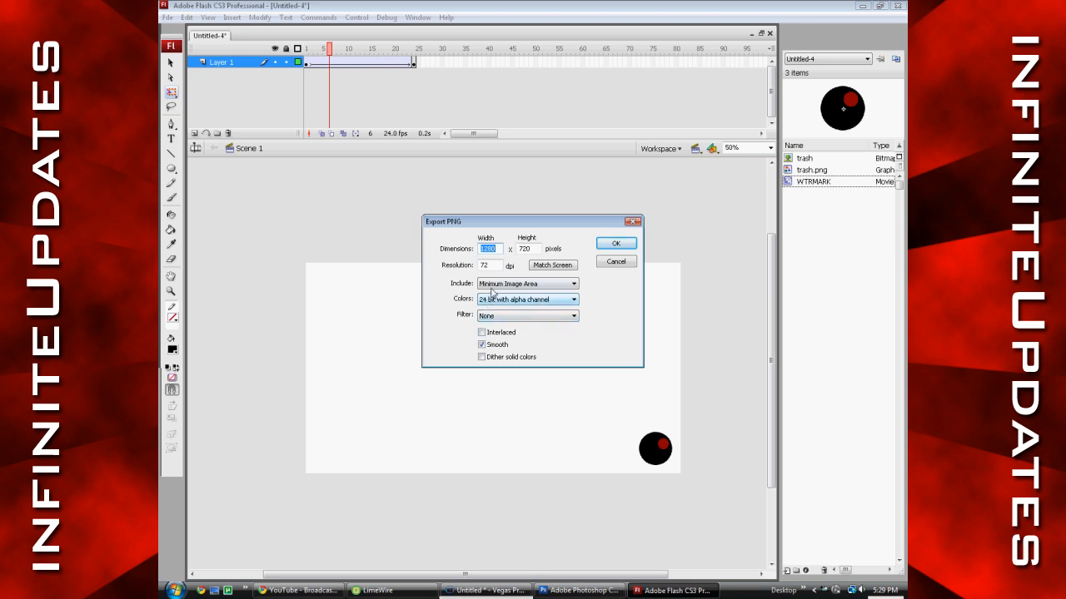
pyautogui.click(548, 270)
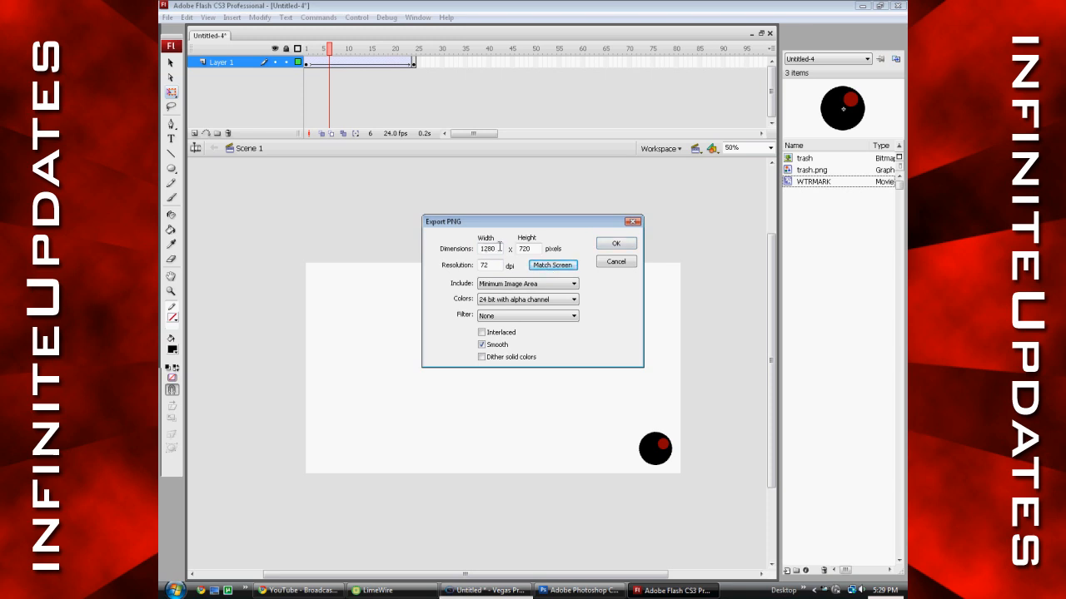
pyautogui.click(608, 247)
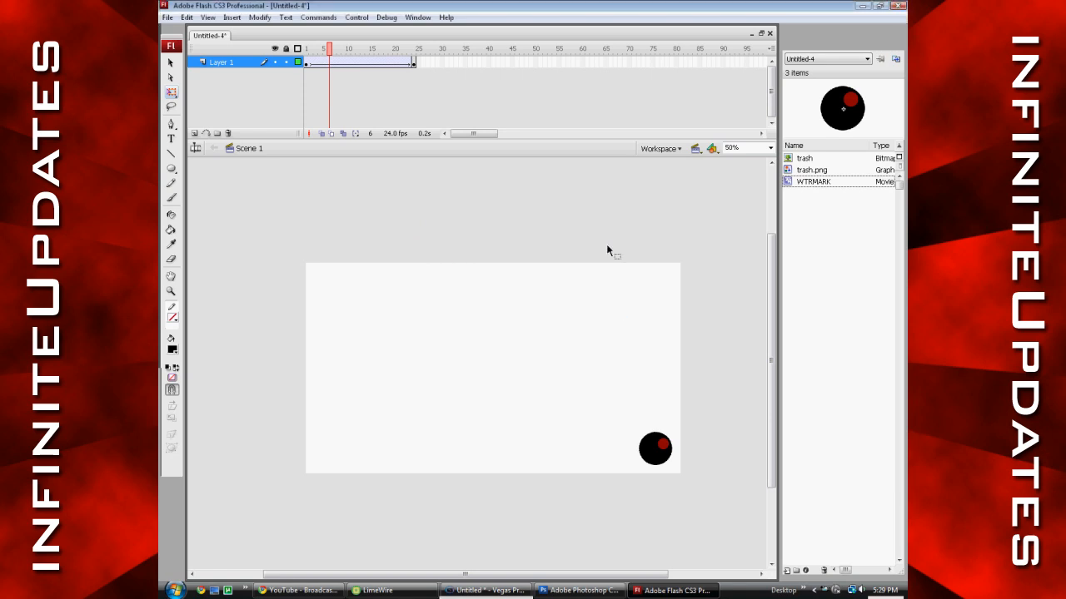
# Step: Play back the watermark animation on the timeline
pyautogui.moveTo(327, 51); pyautogui.dragTo(324, 54)
pyautogui.press('Return')
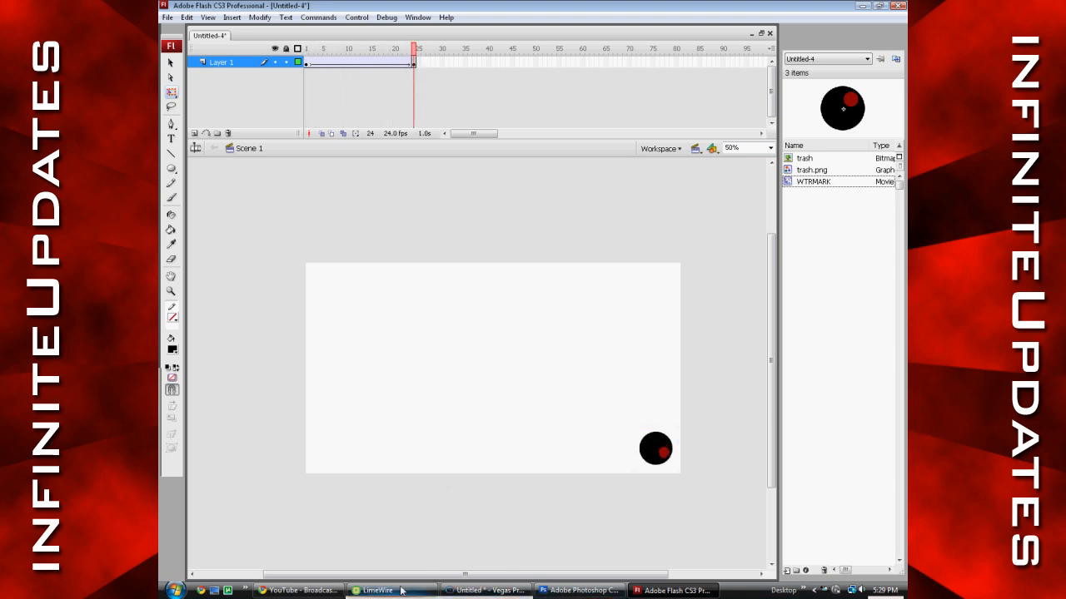
# Step: Launch Jasc Animation Shop 3 and start the trial version
pyautogui.click(181, 591)
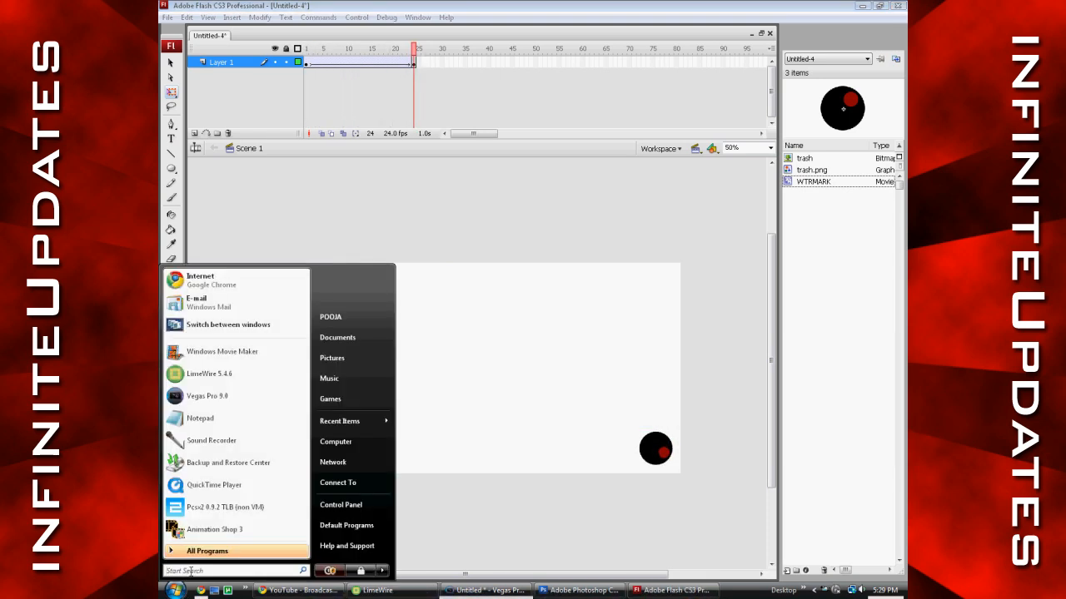
pyautogui.click(238, 531)
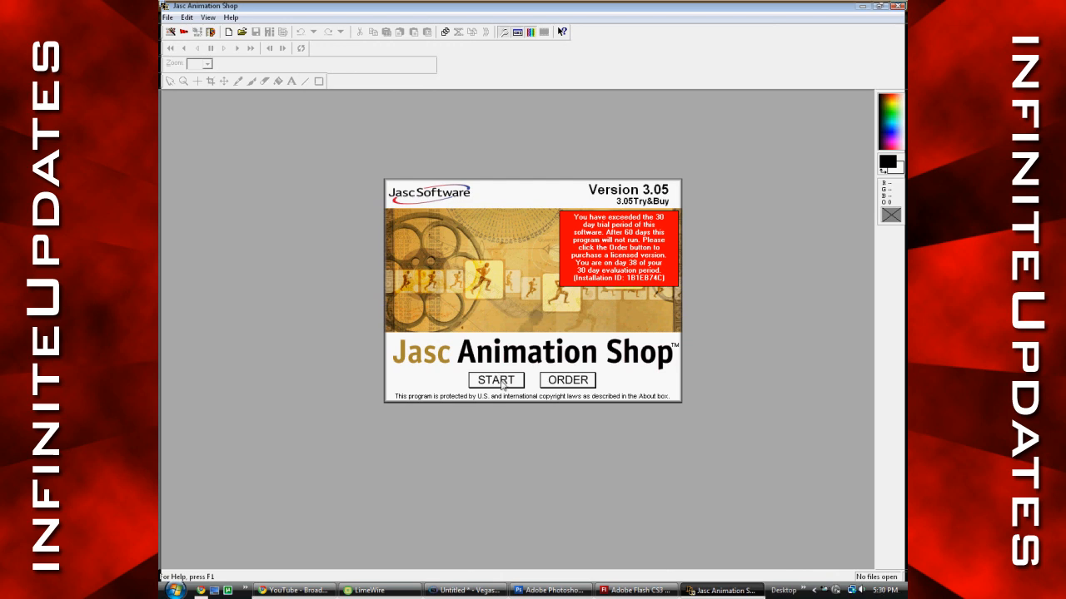
pyautogui.click(502, 385)
# Step: Start the Animation Wizard and define a custom width for the new animation
pyautogui.click(167, 17)
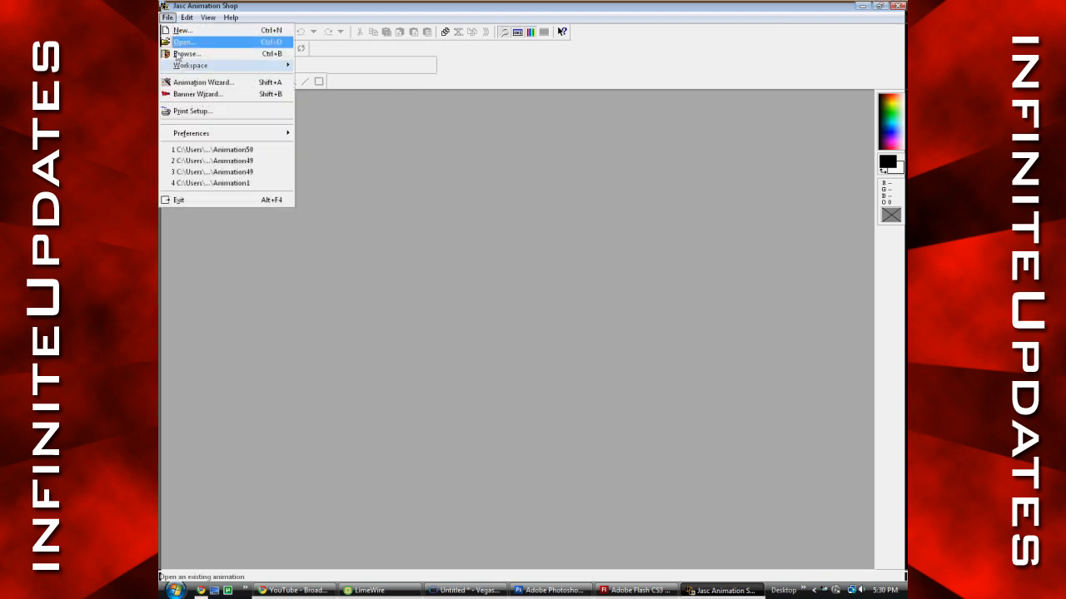
pyautogui.click(194, 83)
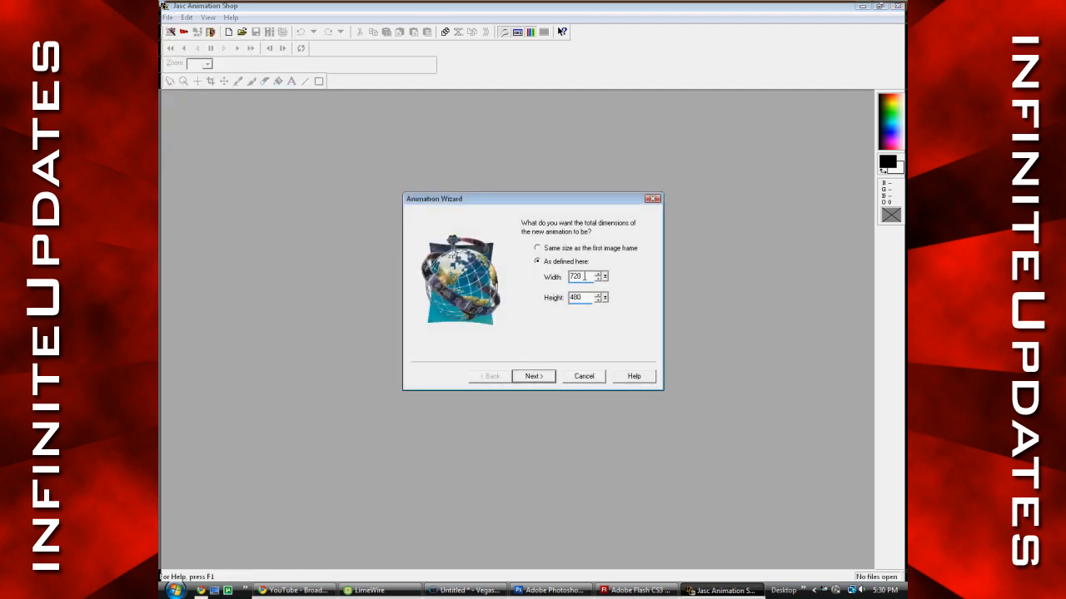
pyautogui.moveTo(588, 277); pyautogui.dragTo(546, 266)
pyautogui.write('128')
pyautogui.click(542, 382)
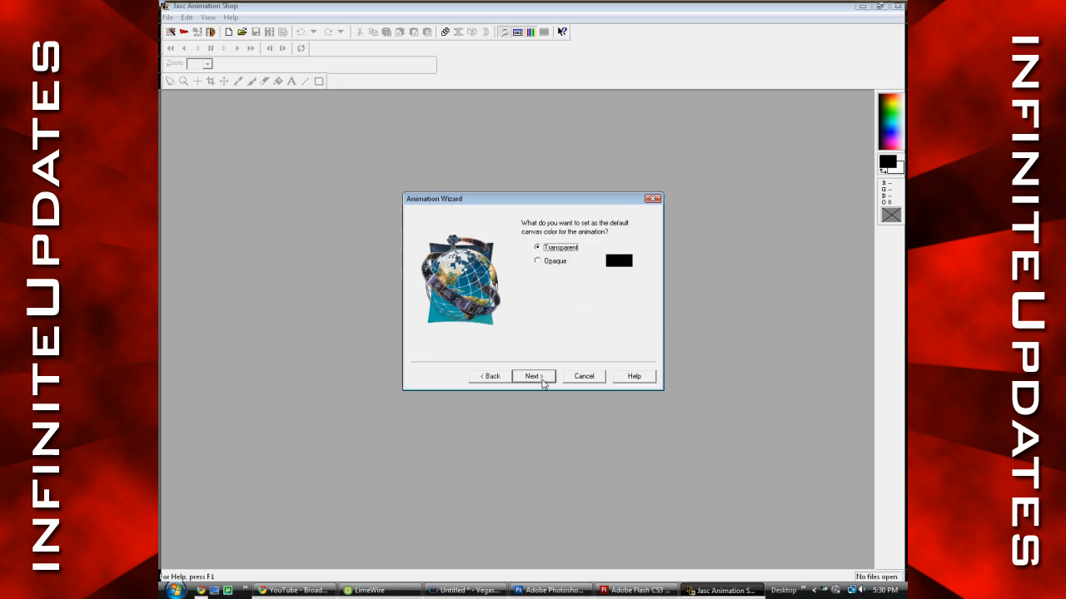
# Step: Keep the canvas transparent and have the animation play 1 time with each frame displayed for 24/100 of a second
pyautogui.click(542, 382)
pyautogui.click(542, 381)
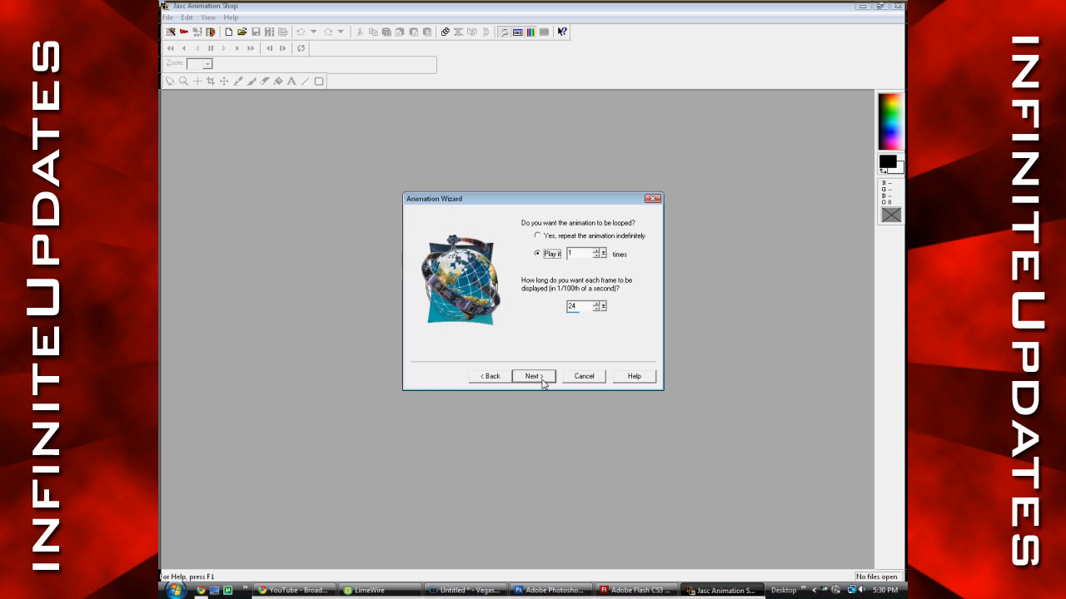
pyautogui.click(542, 382)
# Step: Start adding images to the new animation and browse to the TRASHPIX folder on the Desktop
pyautogui.click(543, 325)
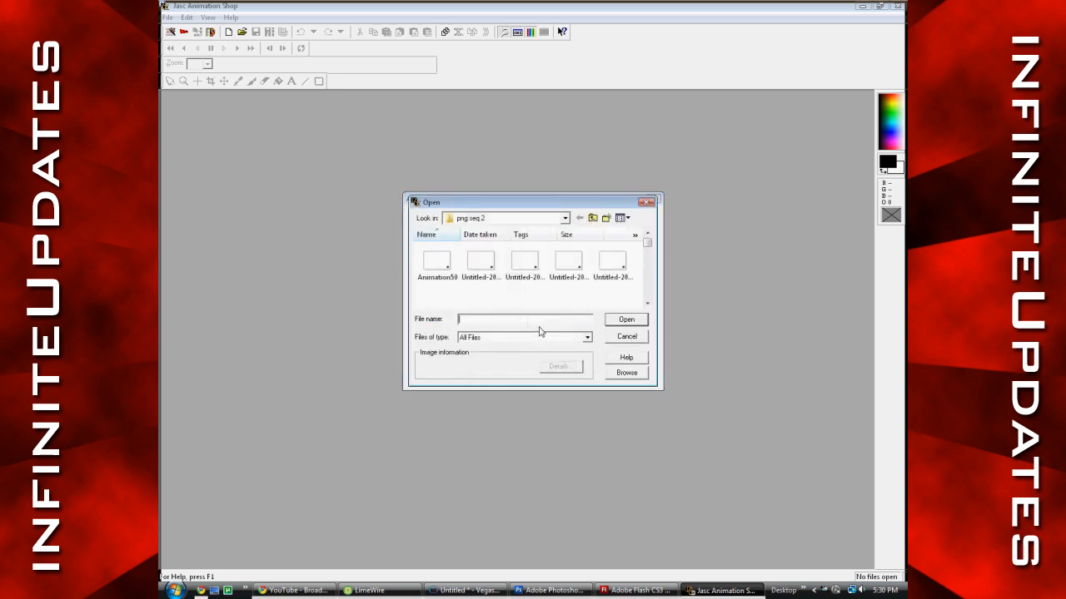
pyautogui.click(564, 218)
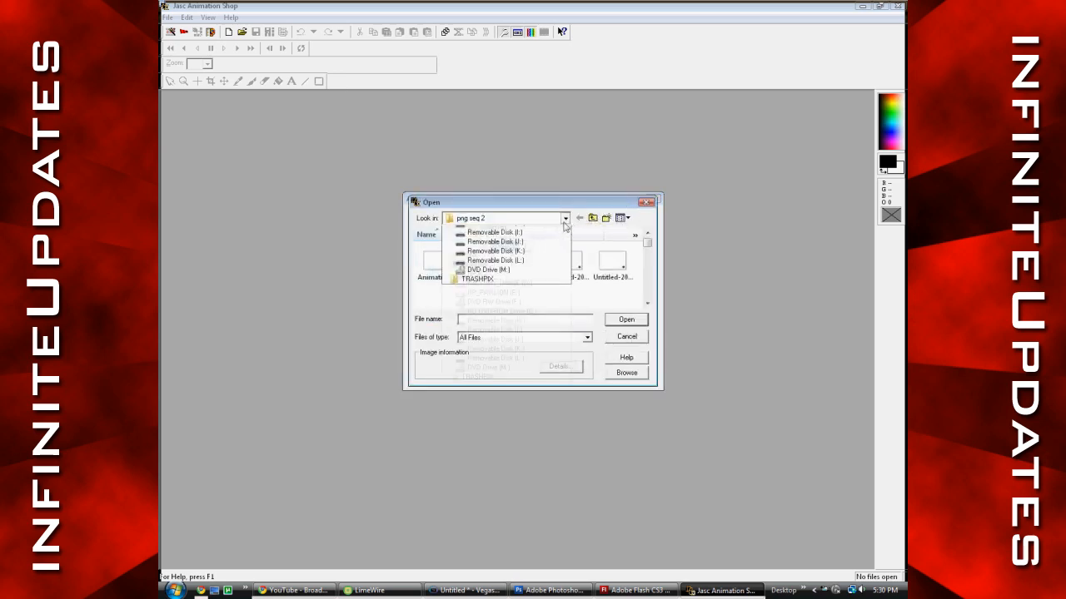
pyautogui.click(464, 232)
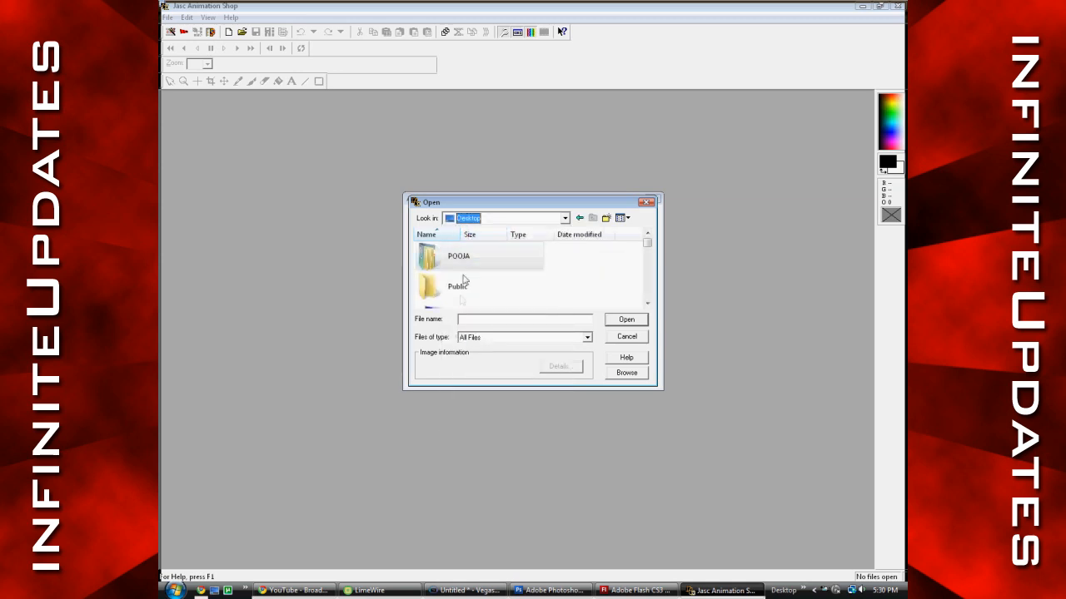
pyautogui.scroll(-5, 600, 288)
pyautogui.scroll(10, 541, 292)
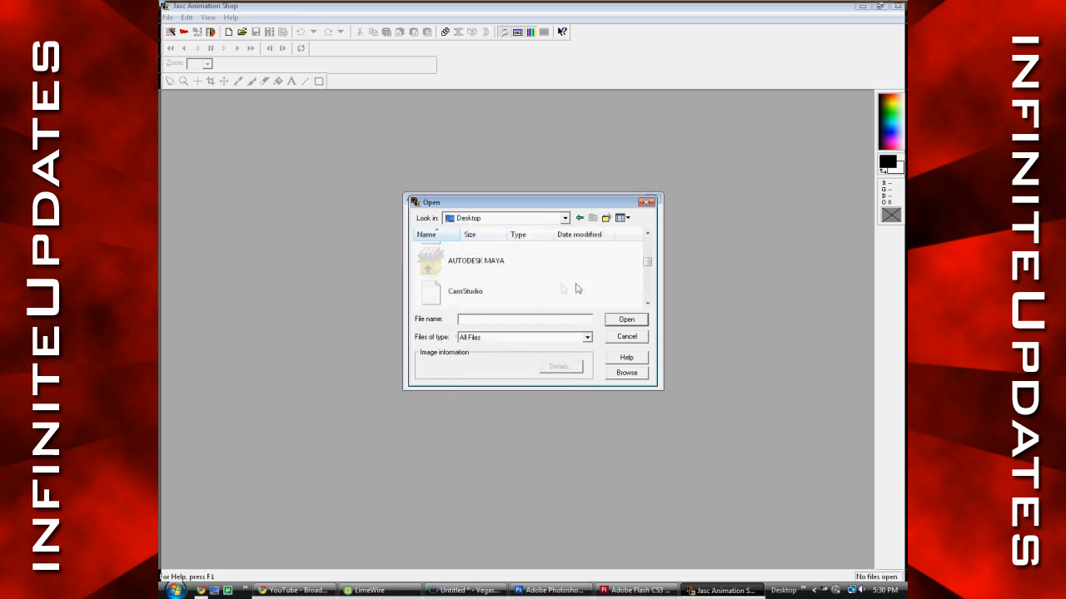
pyautogui.doubleClick(450, 248)
# Step: Load Untitled-40001 through Untitled-40024 as the frames and finish the wizard to build the animation
pyautogui.click(452, 248)
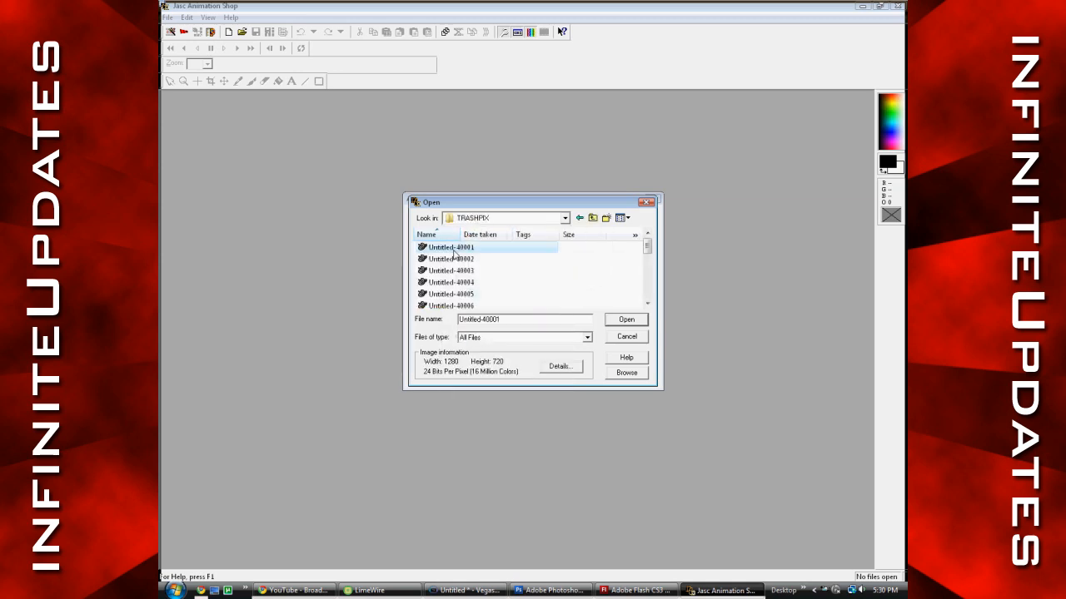
pyautogui.scroll(-6, 648, 254)
pyautogui.keyDown('shift'); pyautogui.click(487, 303); pyautogui.keyUp('shift')
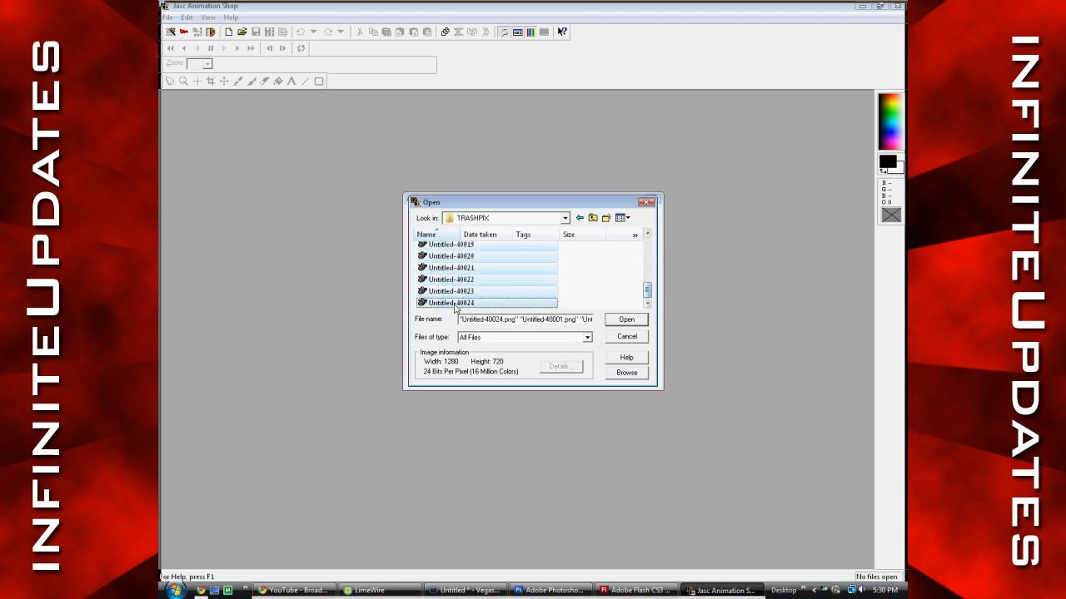
pyautogui.click(623, 319)
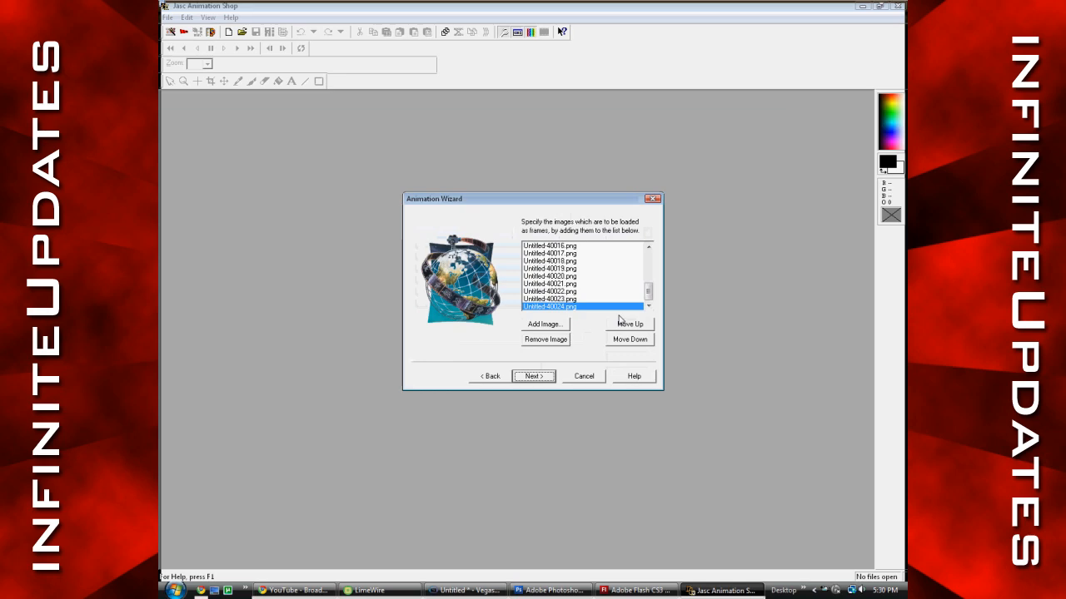
pyautogui.click(537, 377)
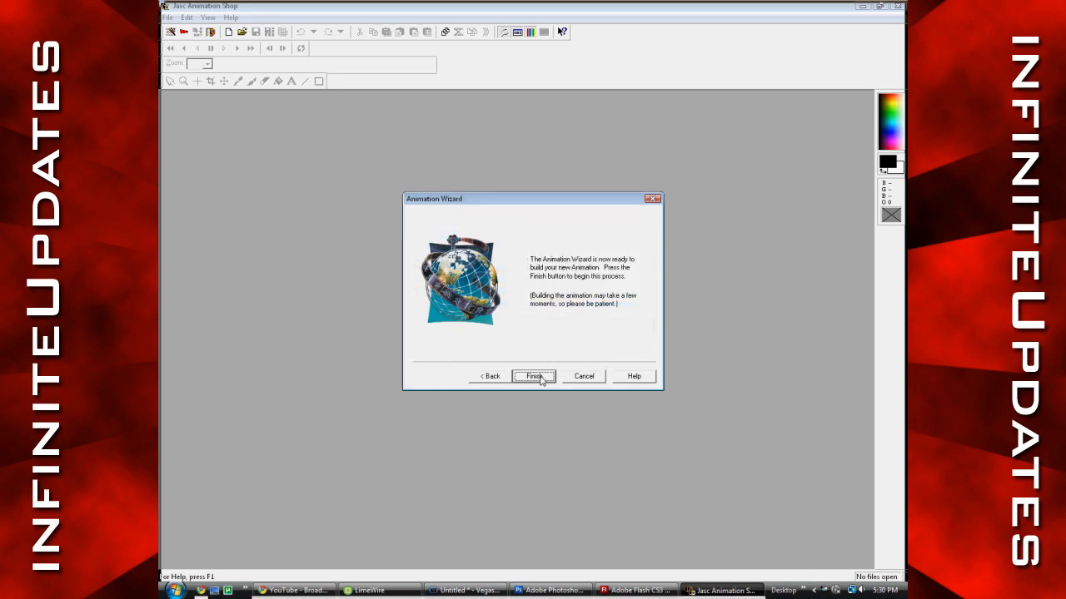
pyautogui.click(537, 376)
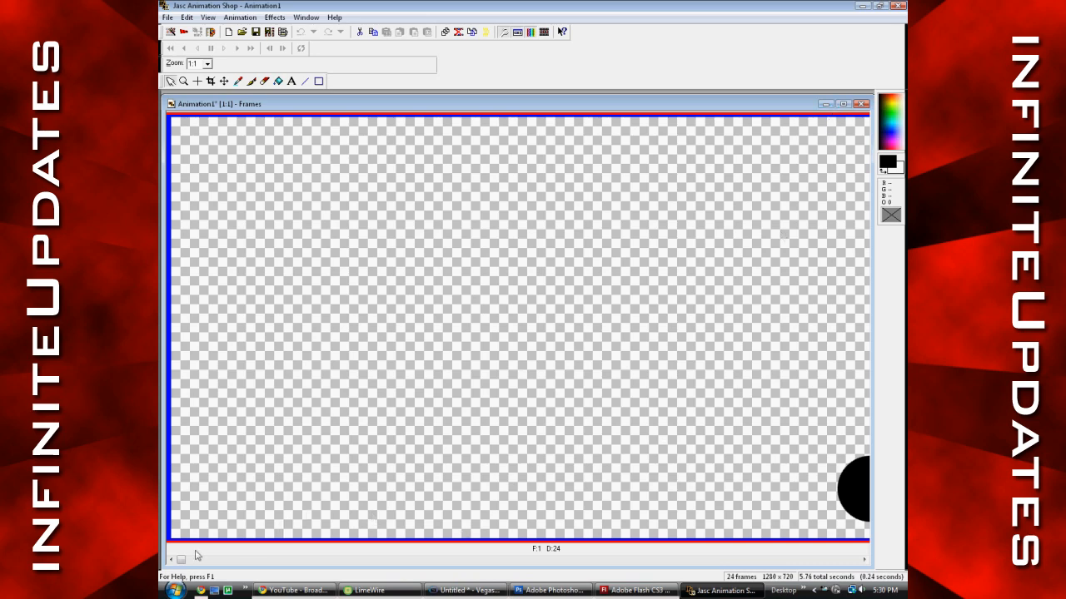
# Step: Start saving a copy of the animation and choose the Desktop's TRASHPIX folder as the destination
pyautogui.moveTo(190, 561); pyautogui.dragTo(879, 566)
pyautogui.click(167, 18)
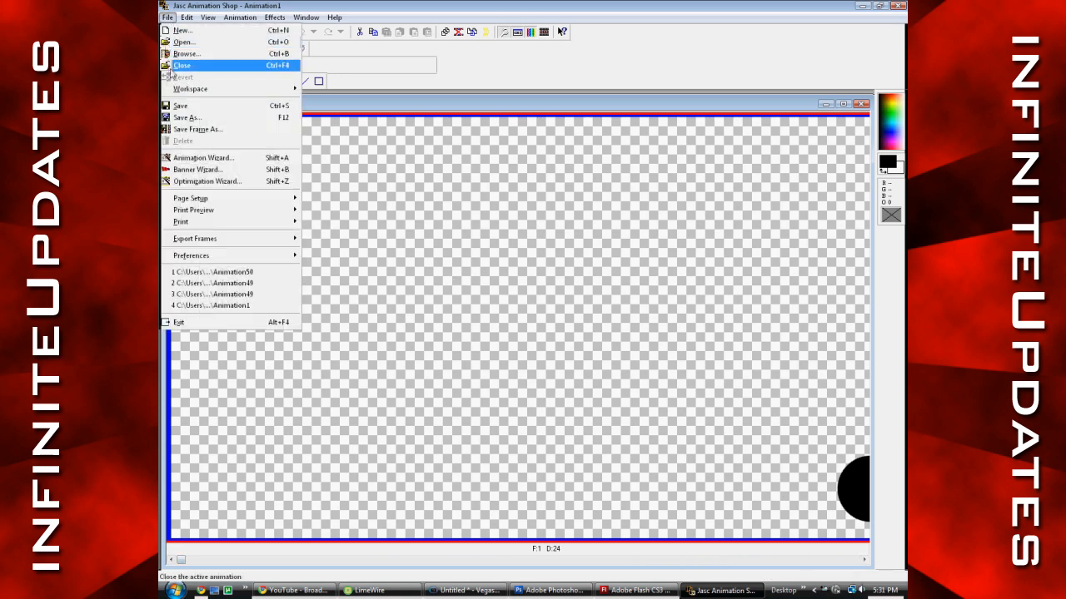
pyautogui.click(187, 117)
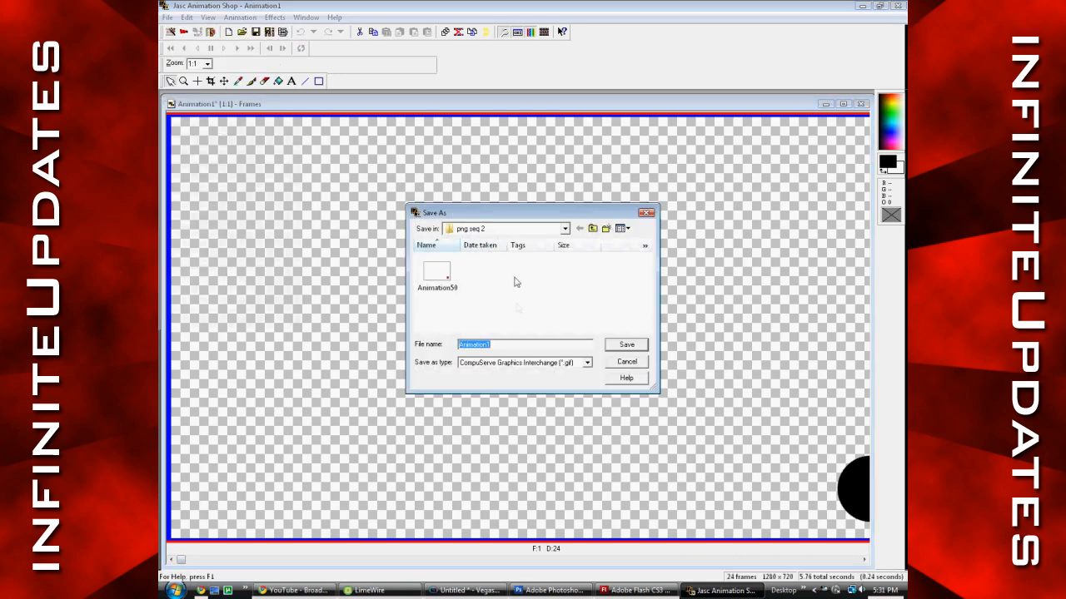
pyautogui.click(565, 232)
pyautogui.click(499, 240)
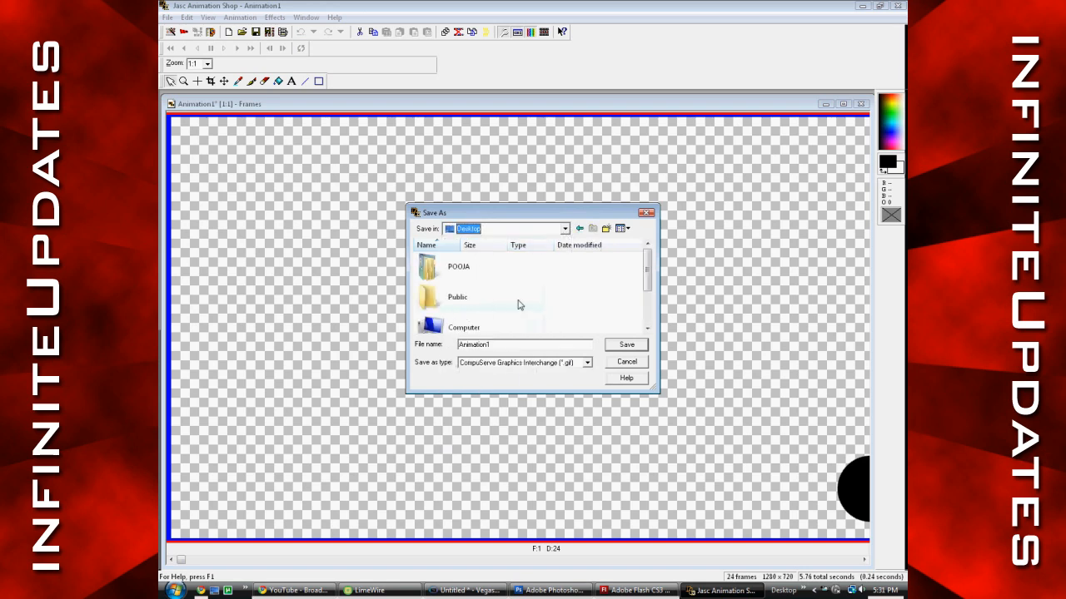
pyautogui.scroll(-2, 583, 300)
pyautogui.doubleClick(462, 320)
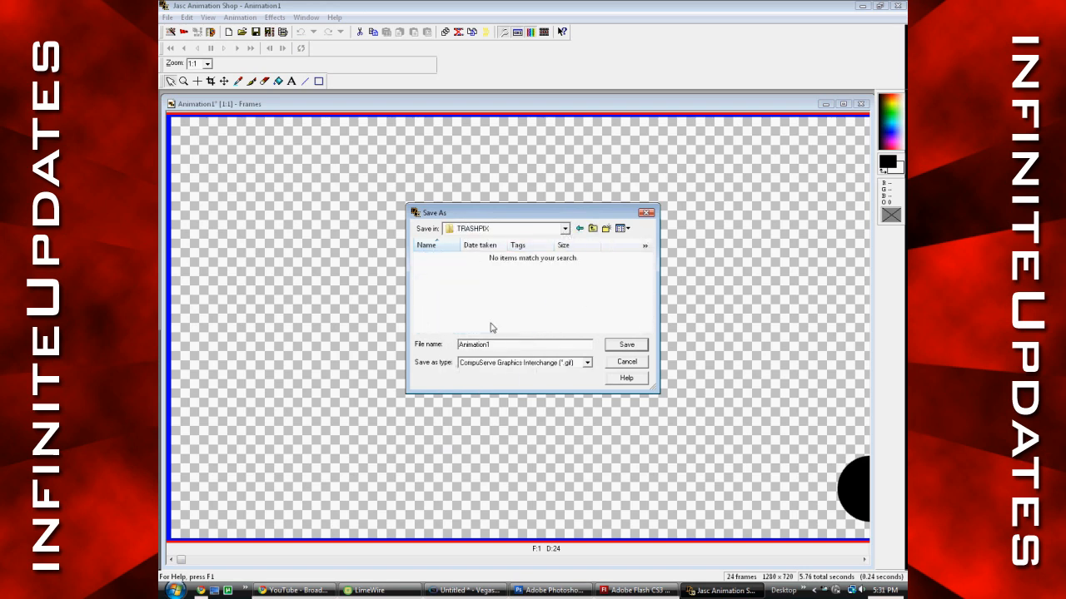
# Step: Save the animation as Animation1 in CompuServe Graphics Interchange (*.gif) format and complete the optimization
pyautogui.click(587, 363)
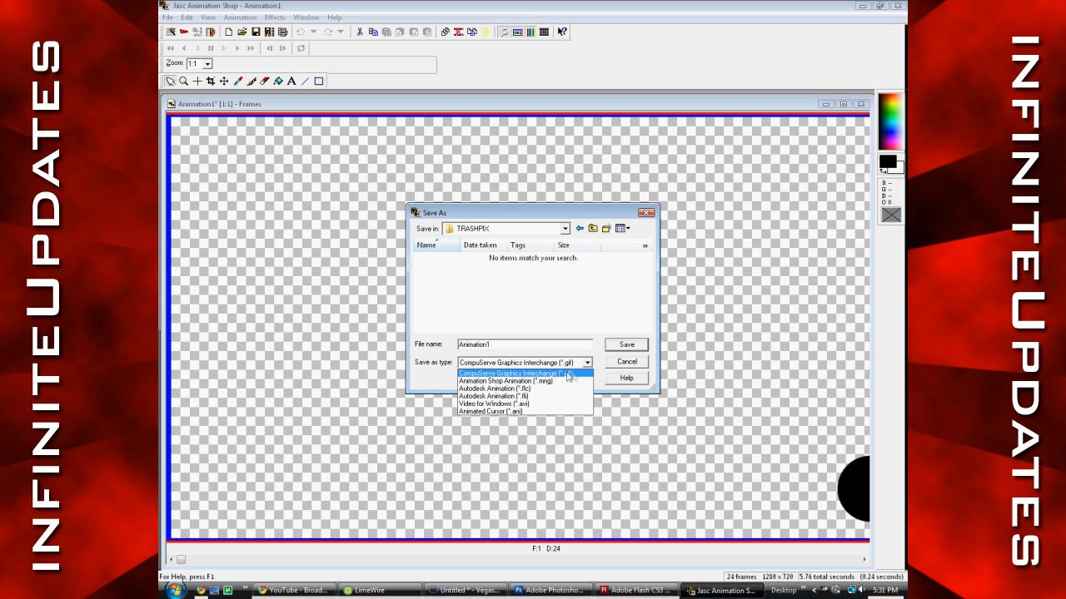
pyautogui.click(614, 352)
pyautogui.click(615, 346)
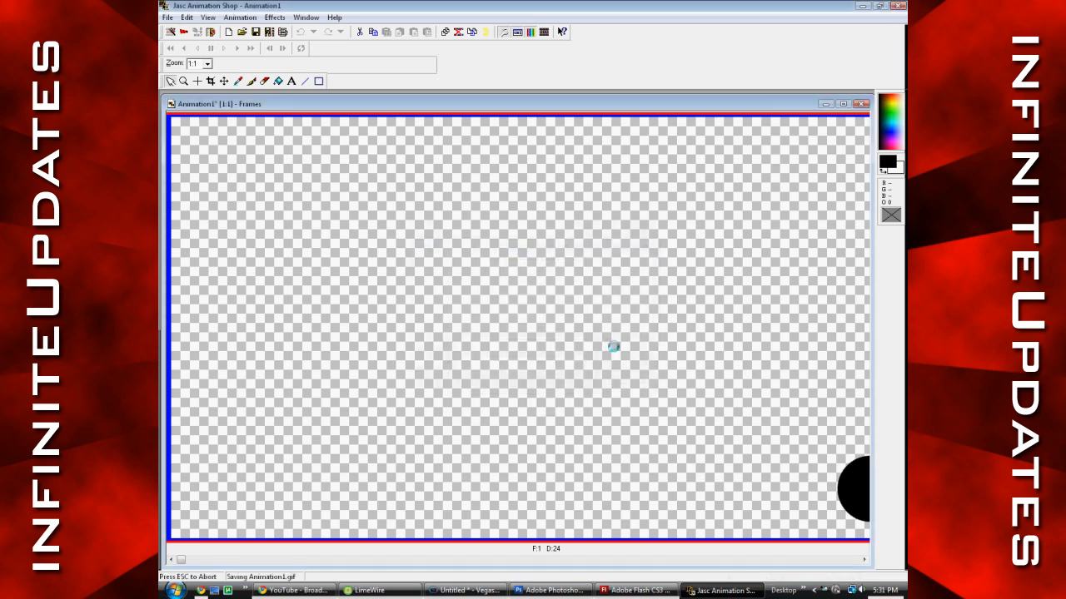
pyautogui.click(549, 372)
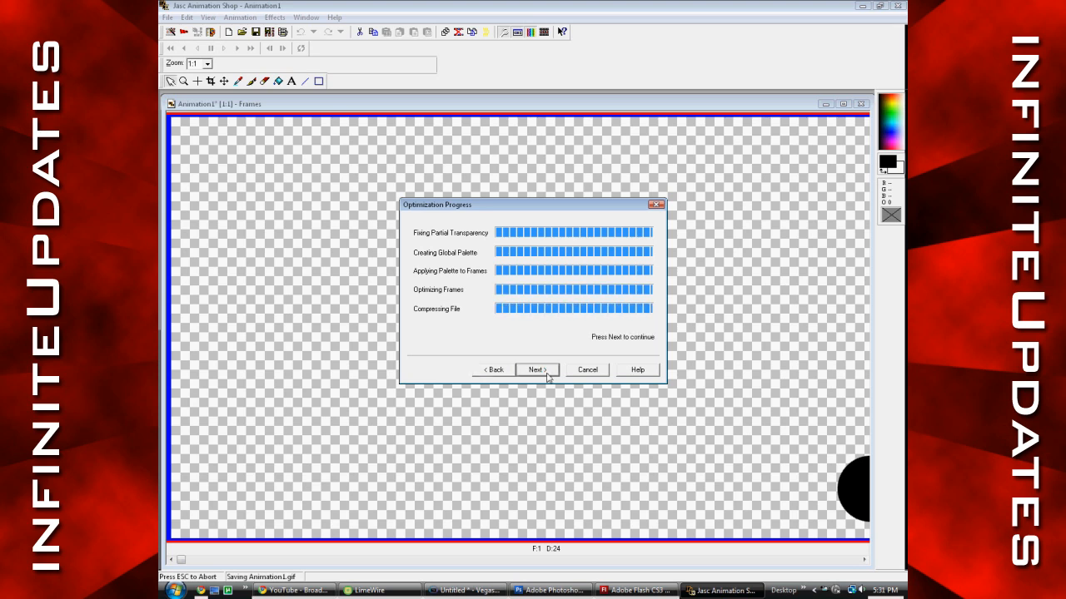
pyautogui.click(537, 370)
pyautogui.click(537, 370)
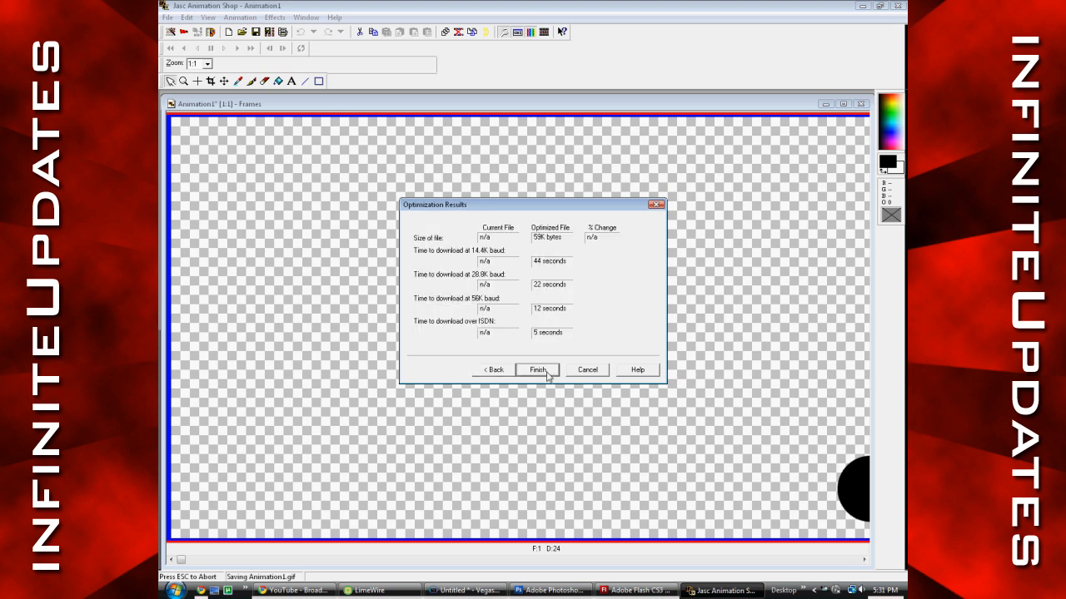
pyautogui.click(546, 371)
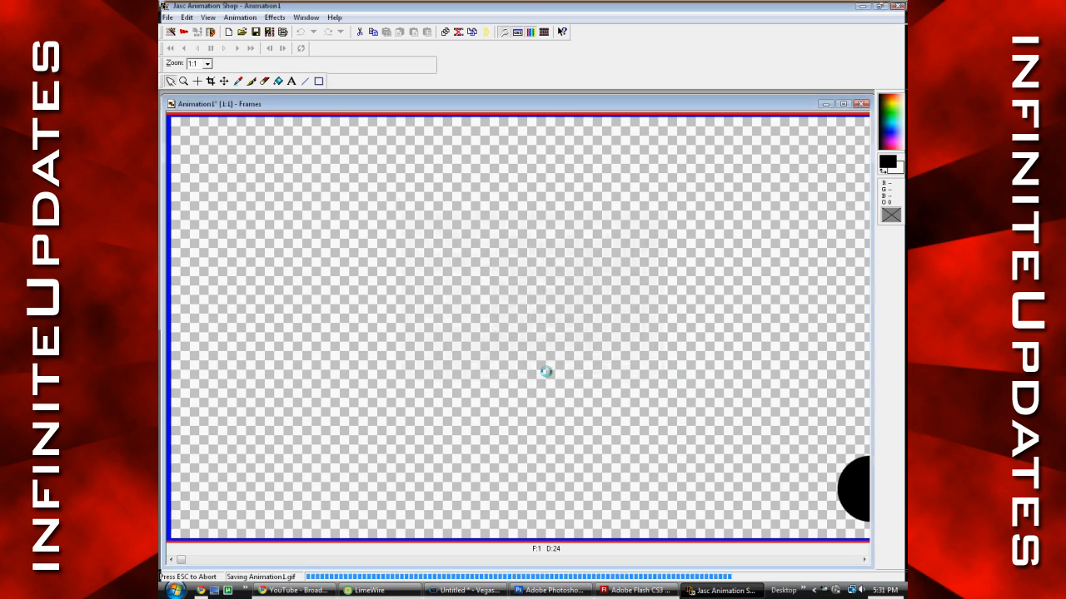
# Step: Switch to Vegas Pro, import Animation1.gif from the Desktop's TRASHPIX folder and place it at the start of the timeline
pyautogui.click(454, 592)
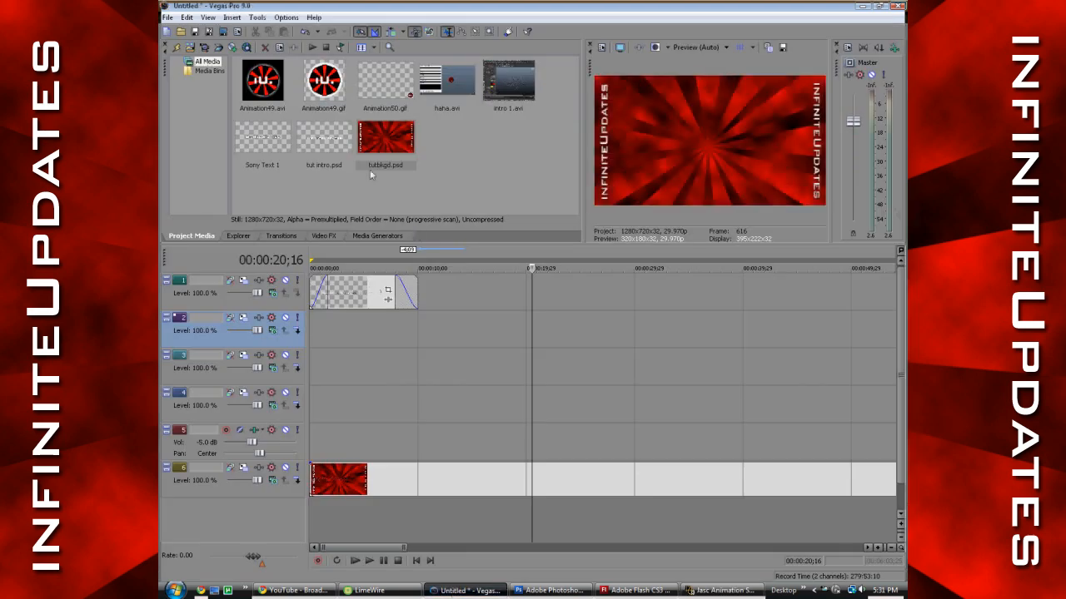
pyautogui.click(190, 48)
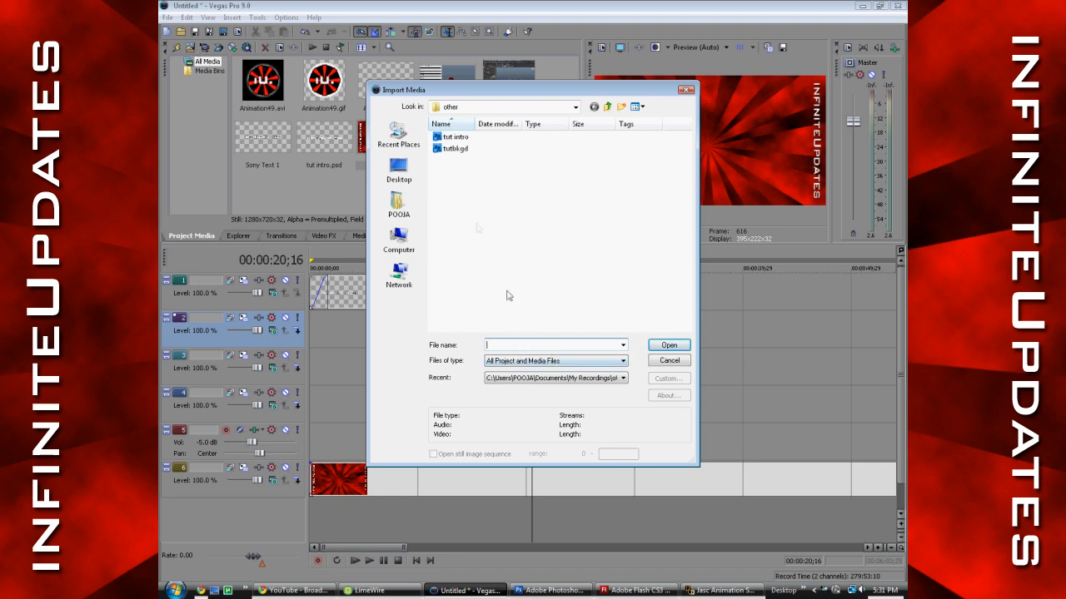
pyautogui.click(399, 169)
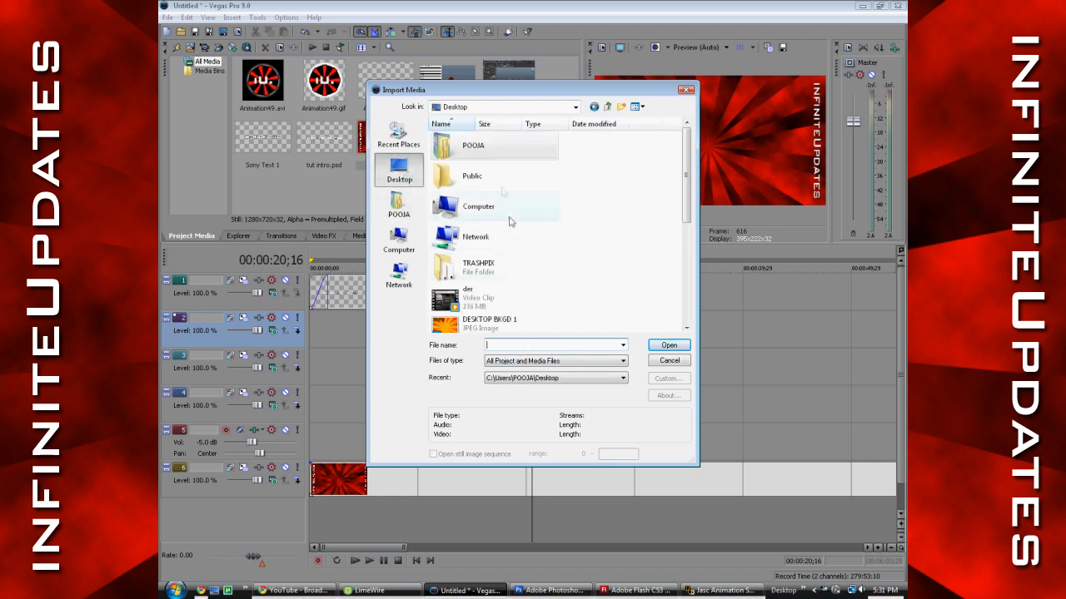
pyautogui.doubleClick(494, 269)
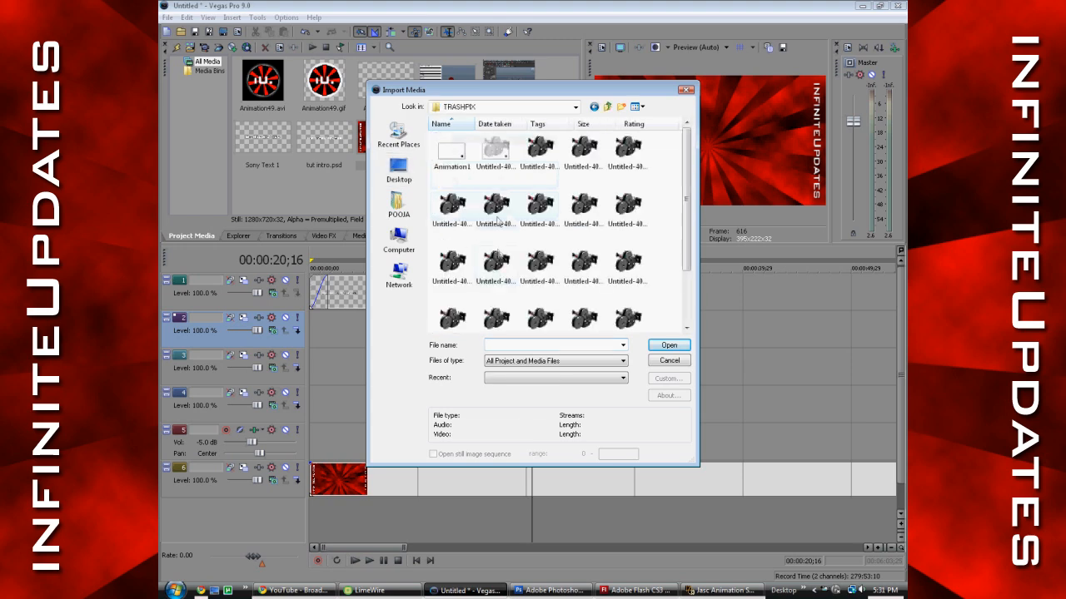
pyautogui.click(466, 168)
pyautogui.click(670, 346)
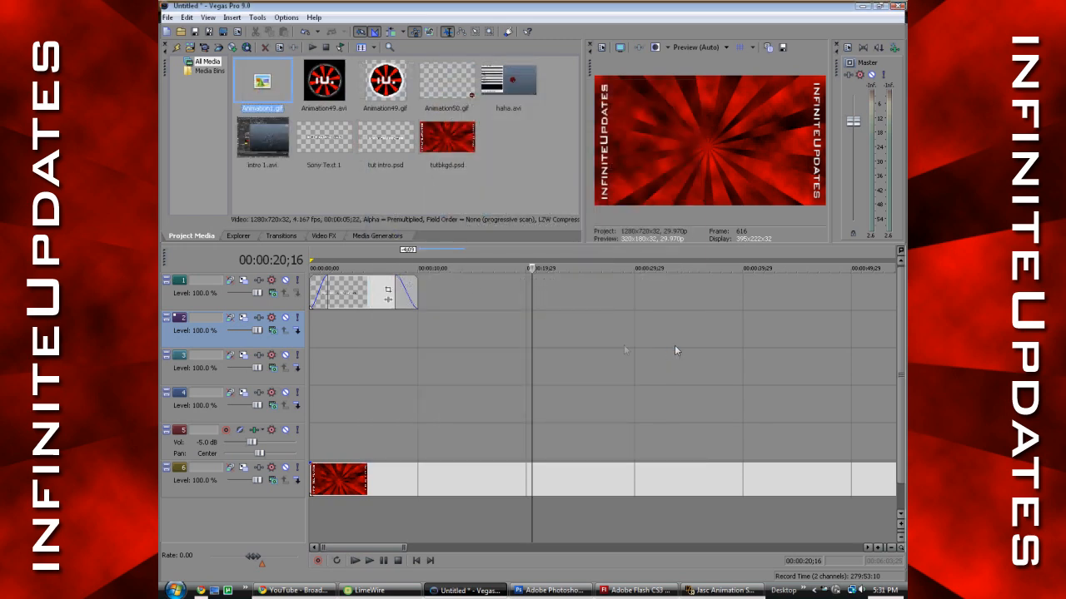
pyautogui.moveTo(371, 296); pyautogui.dragTo(321, 285)
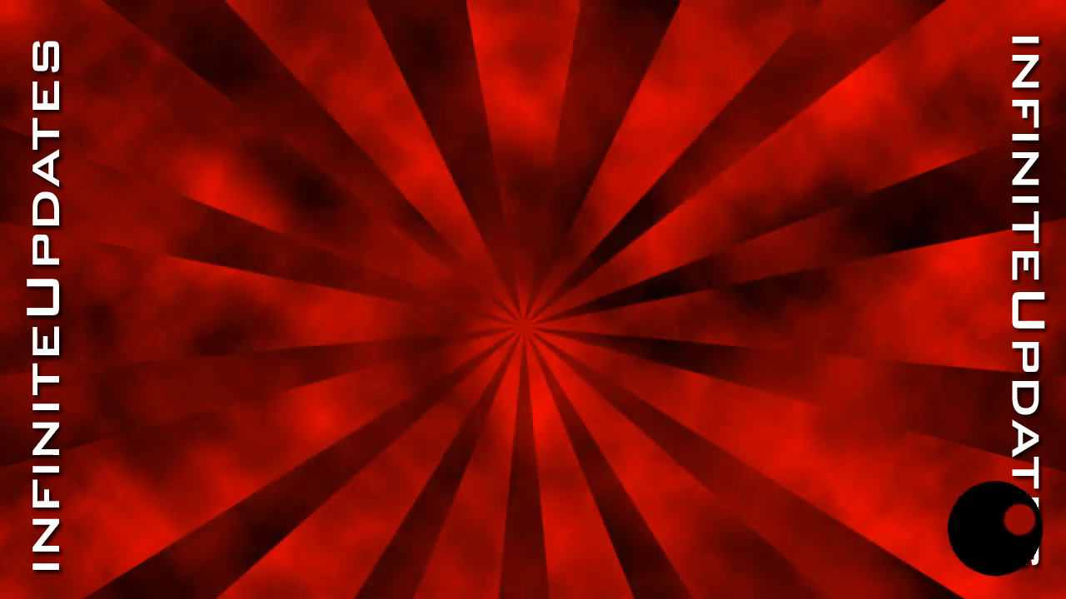